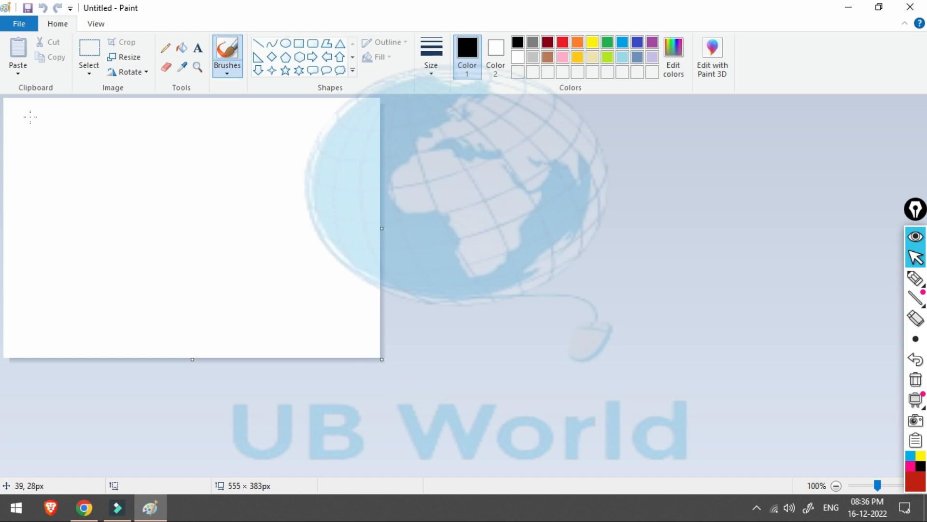
Draw a rough freehand rectangular outline across the blank canvas with the black brush, and undo it
{"action": "mouse_move", "coordinate": [30, 116]}
{"action": "left_mouse_down"}
{"action": "mouse_move", "coordinate": [335, 135]}
{"action": "mouse_move", "coordinate": [393, 306]}
{"action": "mouse_move", "coordinate": [217, 378]}
{"action": "mouse_move", "coordinate": [68, 364]}
{"action": "mouse_move", "coordinate": [41, 238]}
{"action": "mouse_move", "coordinate": [55, 128]}
{"action": "left_mouse_up"}
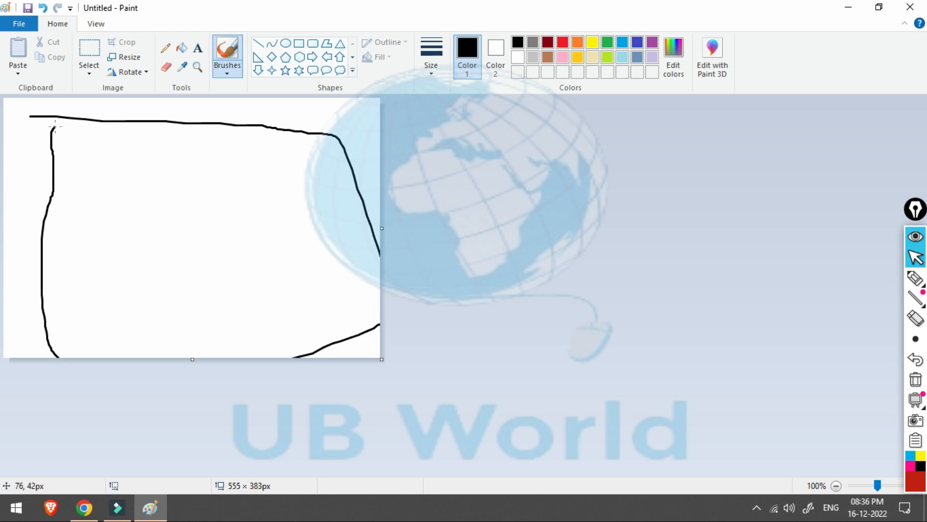
{"action": "key", "text": "ctrl+z"}
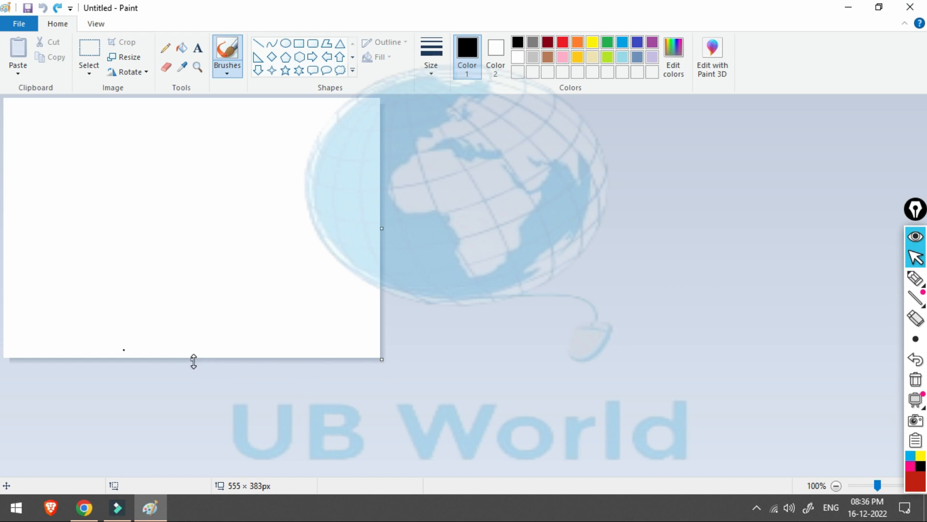
Shrink the canvas in width and height to about 126 × 86 px
{"action": "left_click_drag", "start_coordinate": [193, 361], "coordinate": [193, 361]}
{"action": "left_click_drag", "start_coordinate": [385, 229], "coordinate": [197, 222]}
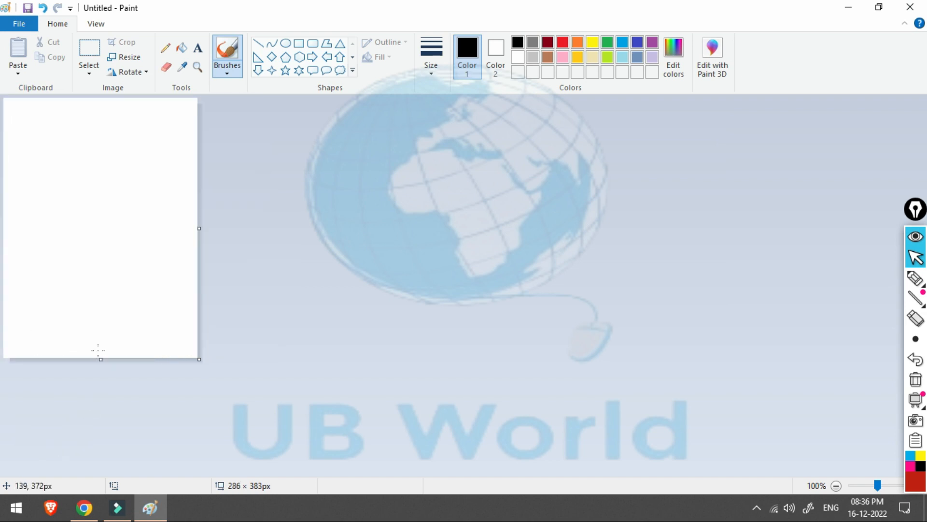
{"action": "left_click_drag", "start_coordinate": [100, 361], "coordinate": [102, 156]}
{"action": "left_click_drag", "start_coordinate": [196, 127], "coordinate": [89, 126]}
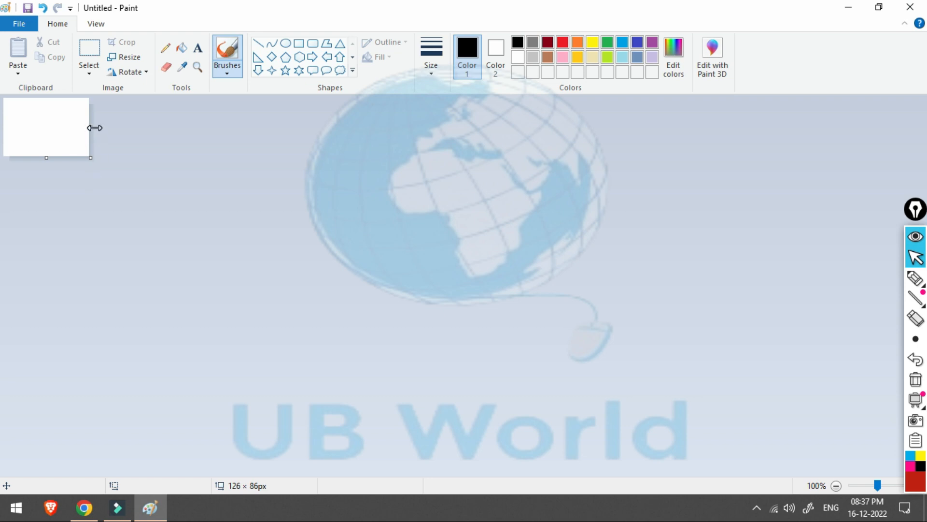
Enlarge the canvas to about 1330 × 555 px so it fills the drawing area
{"action": "left_click_drag", "start_coordinate": [95, 128], "coordinate": [189, 144]}
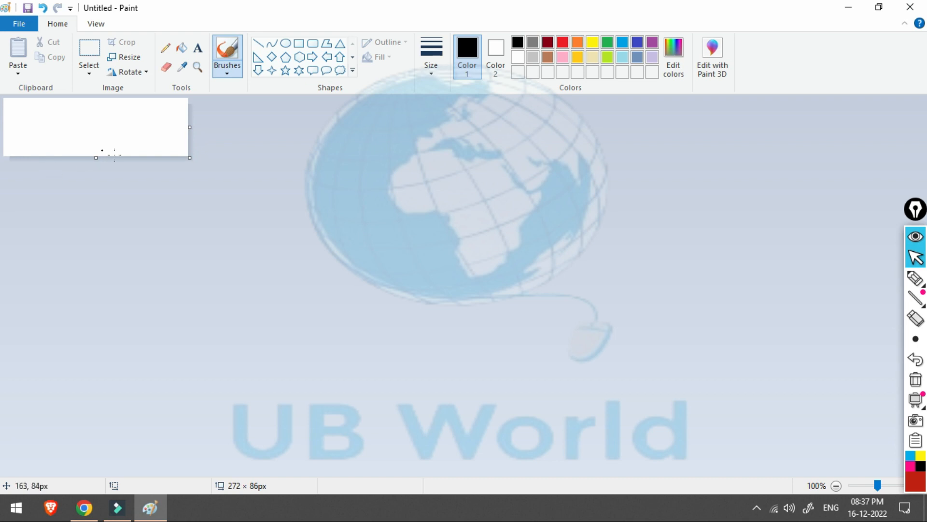
{"action": "left_click_drag", "start_coordinate": [97, 156], "coordinate": [102, 178]}
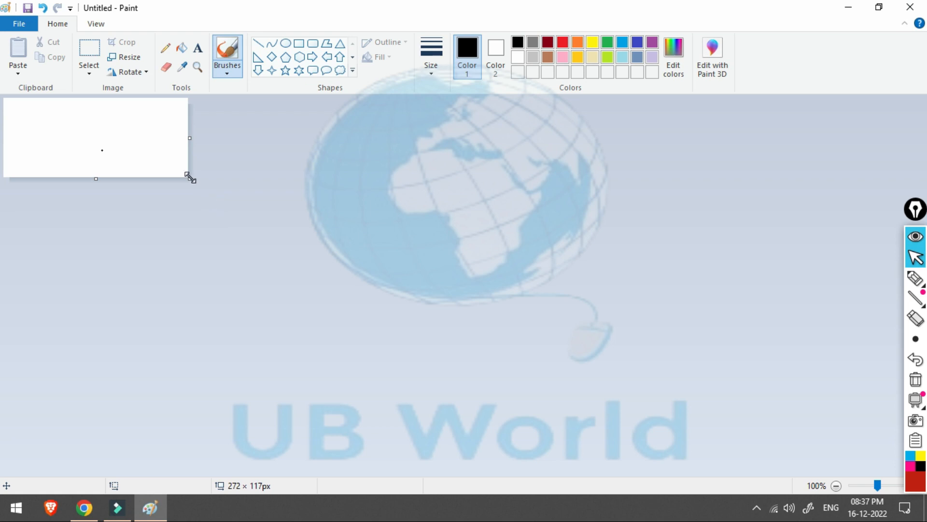
{"action": "left_click_drag", "start_coordinate": [190, 178], "coordinate": [906, 474]}
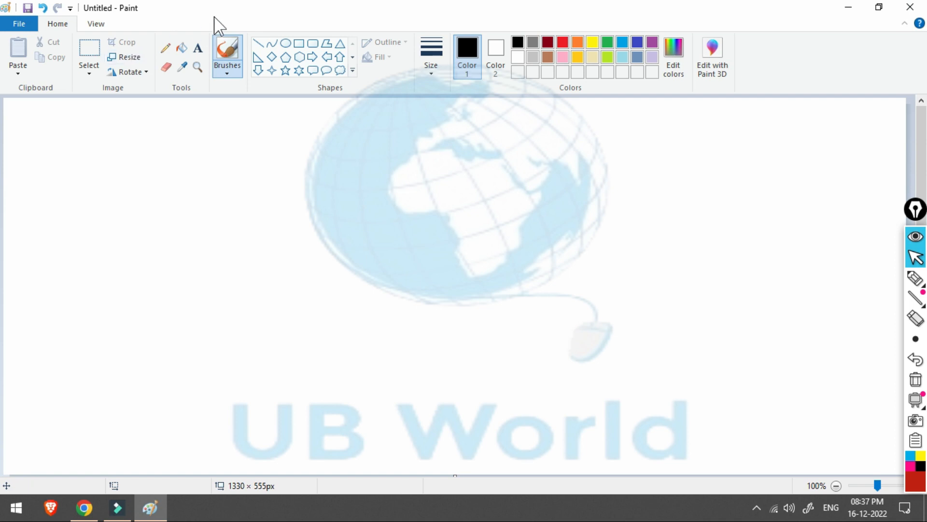
Restore the maximized window to a smaller floating one and handwrite the red labels "Status bar" and "Quic. Acc" above its title bar with the screen pen
{"action": "mouse_move", "coordinate": [326, 14]}
{"action": "left_mouse_down"}
{"action": "mouse_move", "coordinate": [332, 62]}
{"action": "mouse_move", "coordinate": [404, 91]}
{"action": "left_mouse_up"}
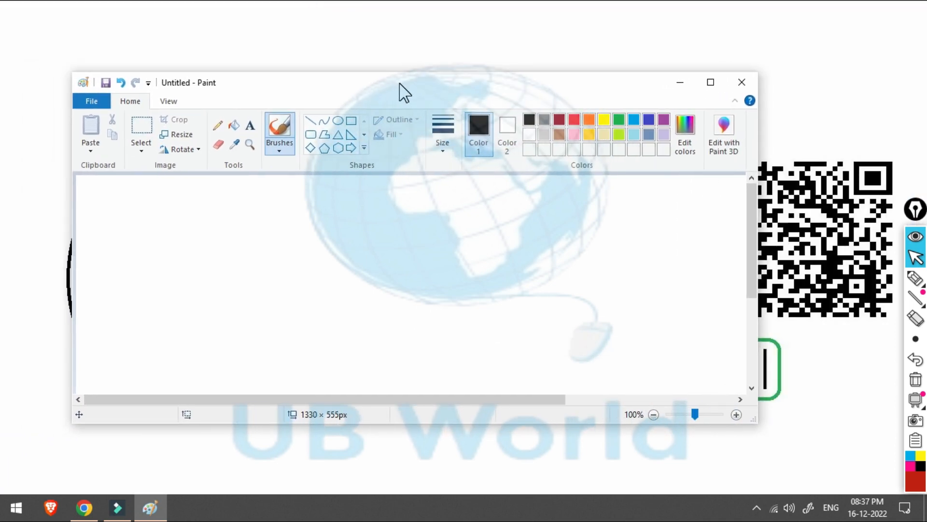
{"action": "left_click", "coordinate": [916, 278]}
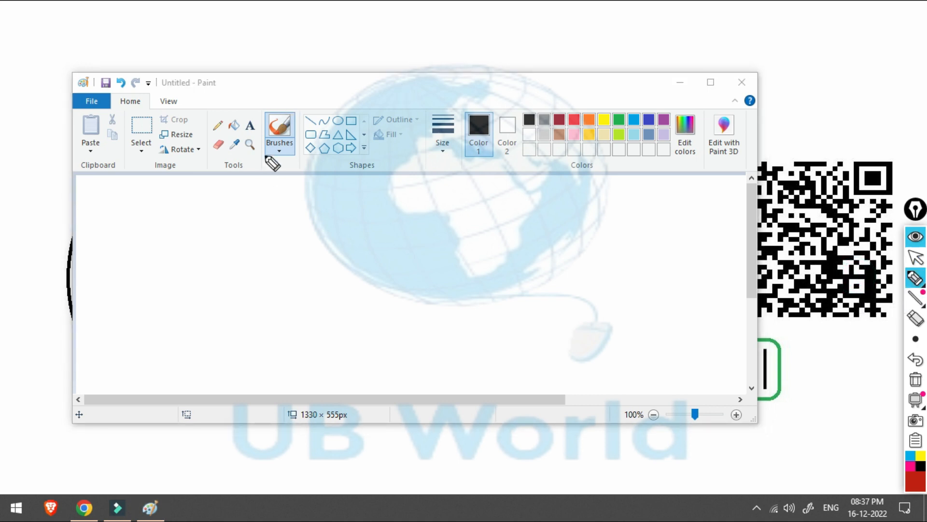
{"action": "left_click_drag", "start_coordinate": [282, 92], "coordinate": [366, 68]}
{"action": "mouse_move", "coordinate": [392, 34]}
{"action": "left_mouse_down"}
{"action": "mouse_move", "coordinate": [393, 54]}
{"action": "mouse_move", "coordinate": [625, 51]}
{"action": "left_mouse_up"}
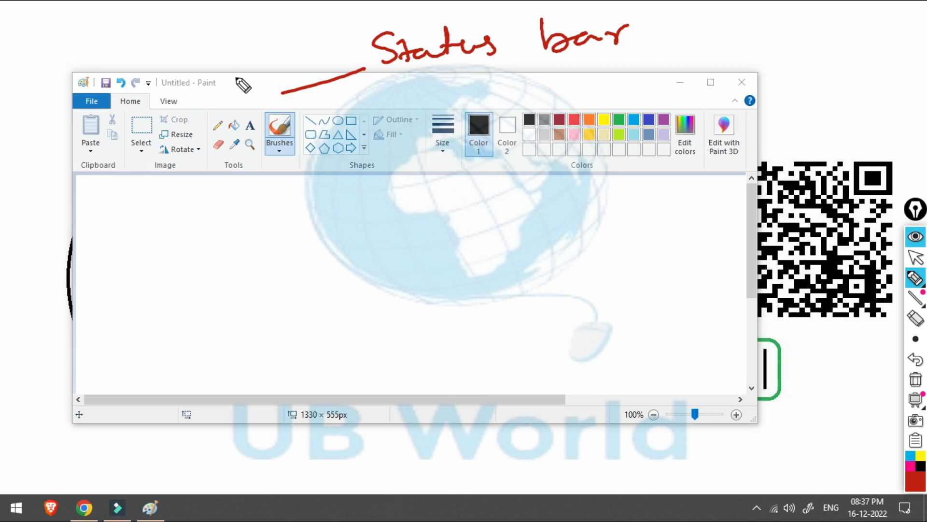
{"action": "mouse_move", "coordinate": [230, 85]}
{"action": "left_mouse_down"}
{"action": "mouse_move", "coordinate": [258, 49]}
{"action": "mouse_move", "coordinate": [206, 30]}
{"action": "mouse_move", "coordinate": [414, 22]}
{"action": "left_mouse_up"}
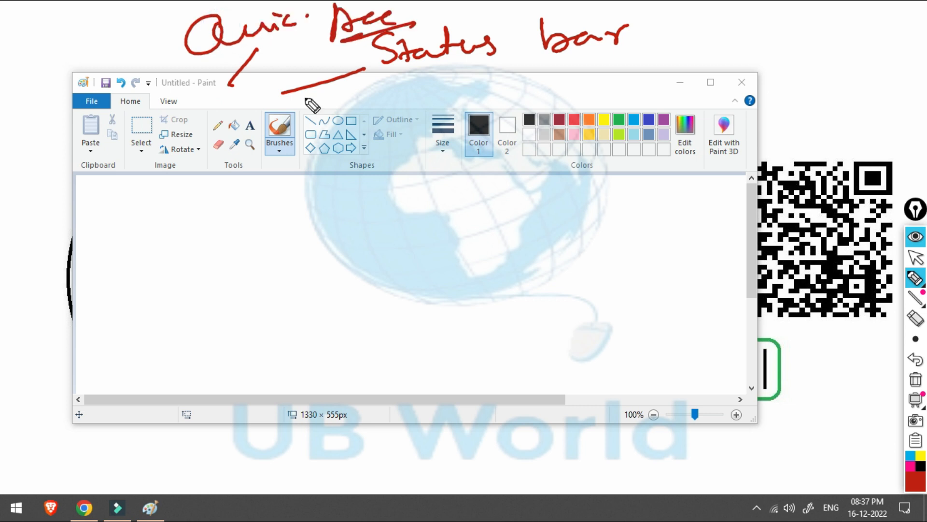
Mark the ribbon's upper and lower edges and the status bar with red pen lines, and clear all screen annotations
{"action": "left_click_drag", "start_coordinate": [48, 108], "coordinate": [203, 89]}
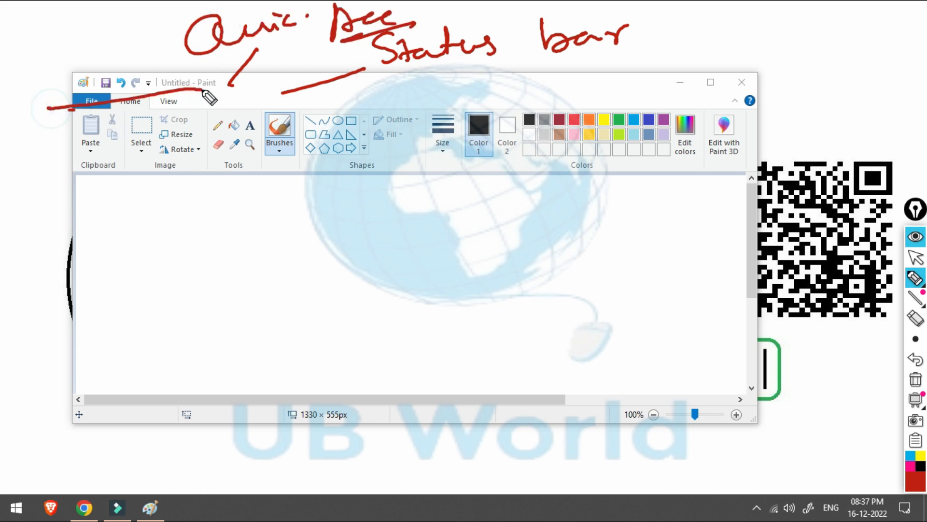
{"action": "left_click_drag", "start_coordinate": [49, 172], "coordinate": [752, 182]}
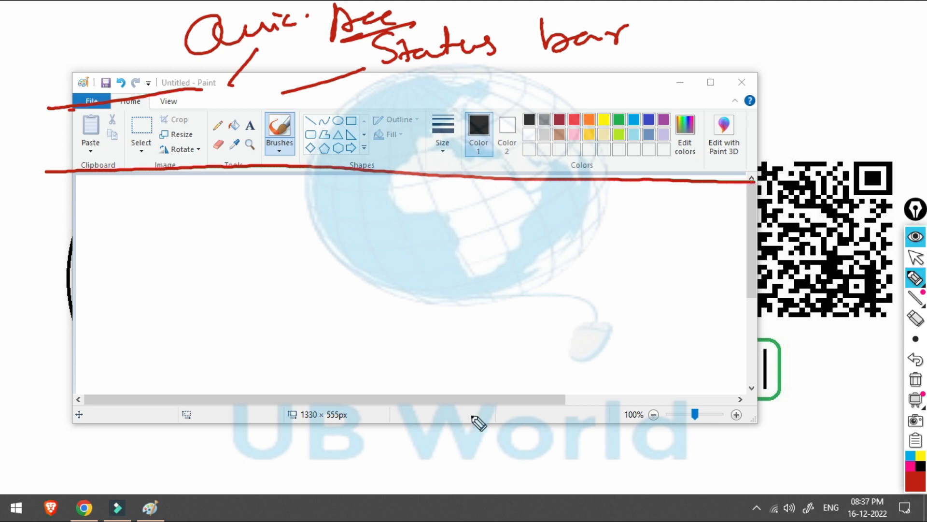
{"action": "mouse_move", "coordinate": [456, 418]}
{"action": "left_mouse_down"}
{"action": "mouse_move", "coordinate": [560, 420]}
{"action": "mouse_move", "coordinate": [480, 423]}
{"action": "mouse_move", "coordinate": [549, 425]}
{"action": "left_mouse_up"}
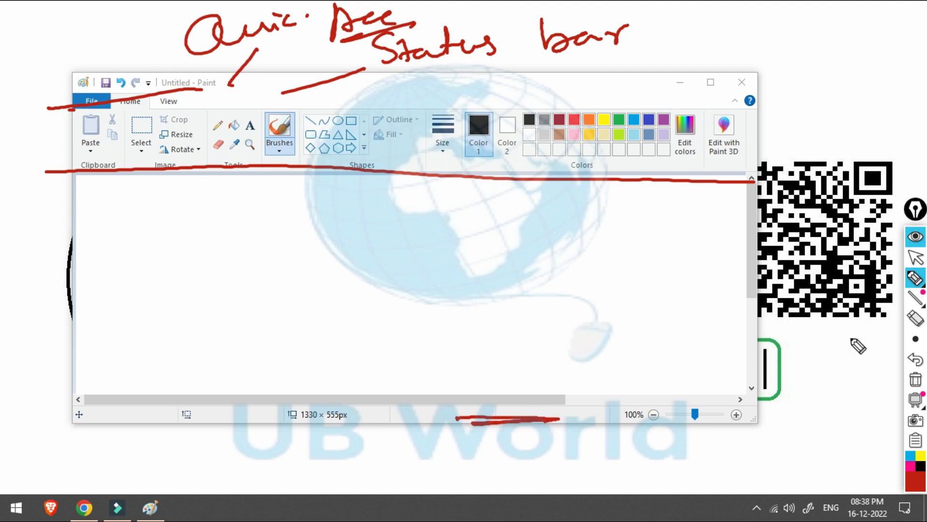
{"action": "left_click", "coordinate": [918, 381]}
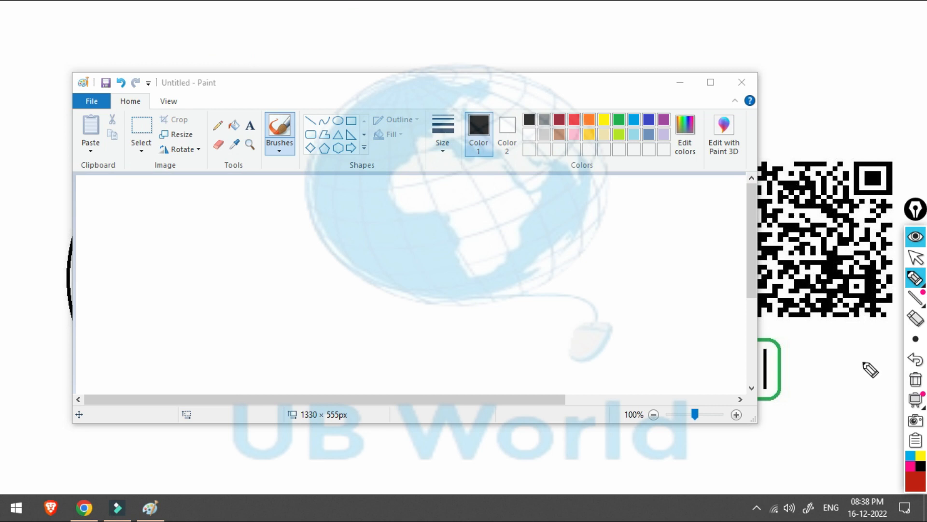
{"action": "left_click", "coordinate": [916, 258]}
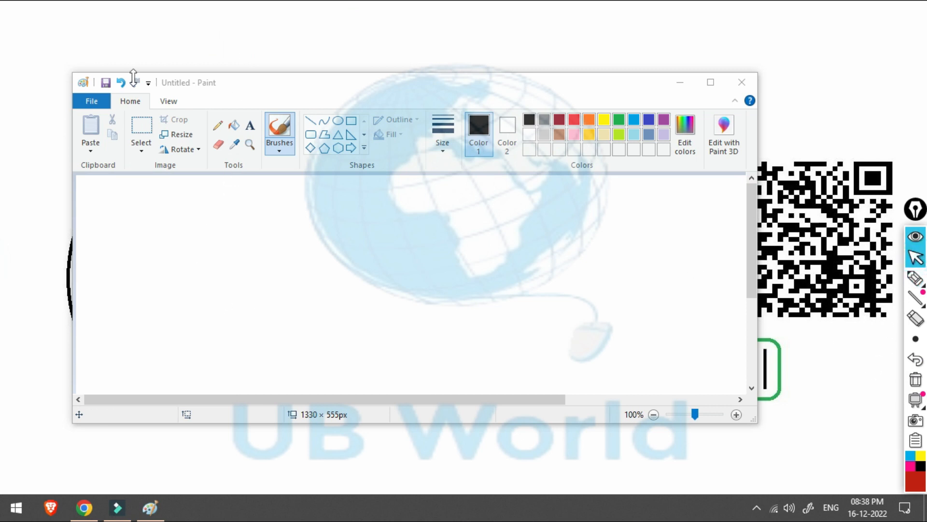
Review the file commands for saving and printing, and check the blank picture in print preview
{"action": "left_click", "coordinate": [93, 103]}
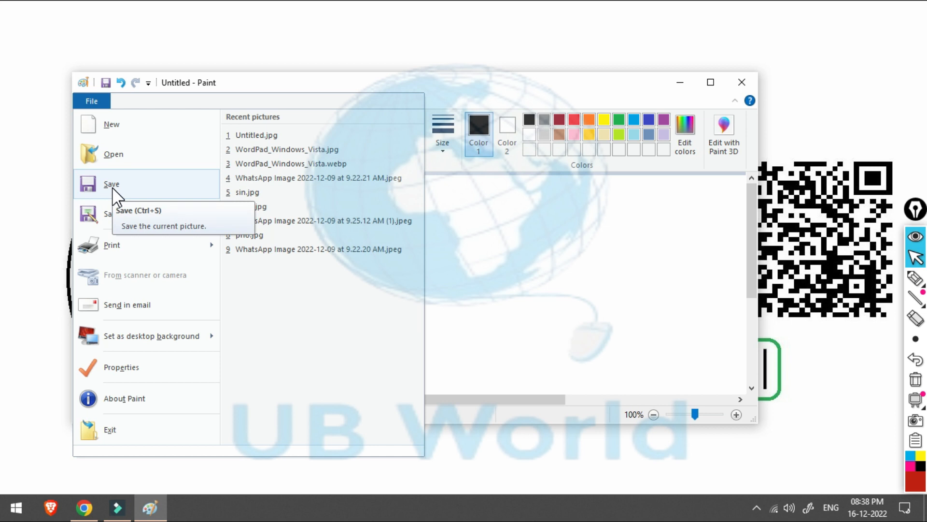
{"action": "mouse_move", "coordinate": [125, 230]}
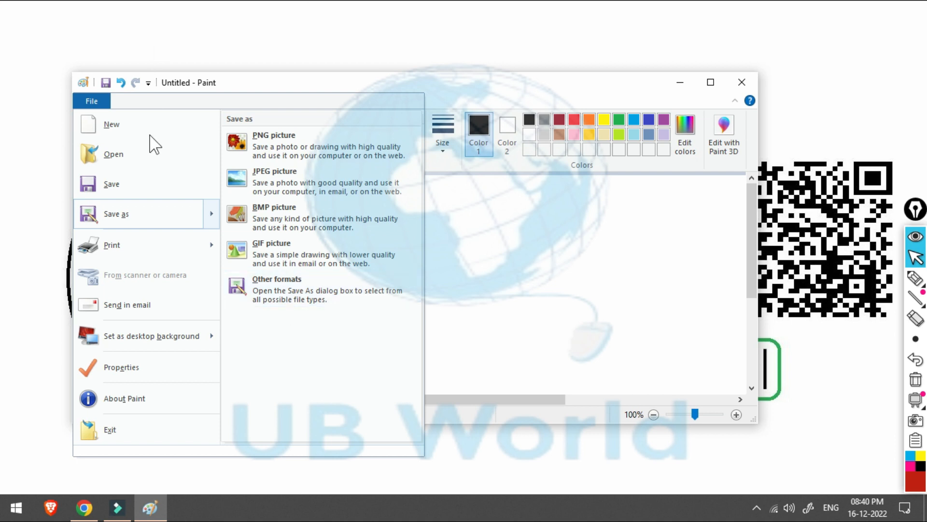
{"action": "mouse_move", "coordinate": [160, 244]}
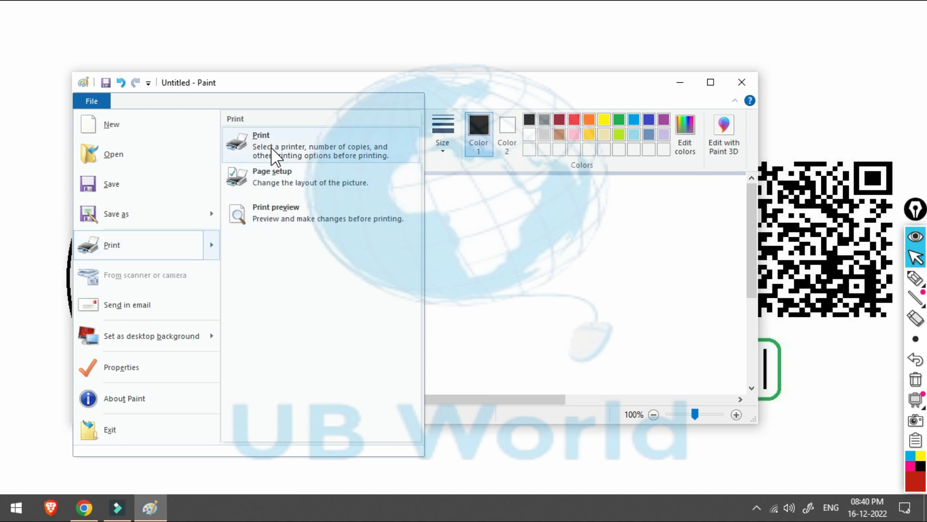
{"action": "left_click", "coordinate": [280, 213]}
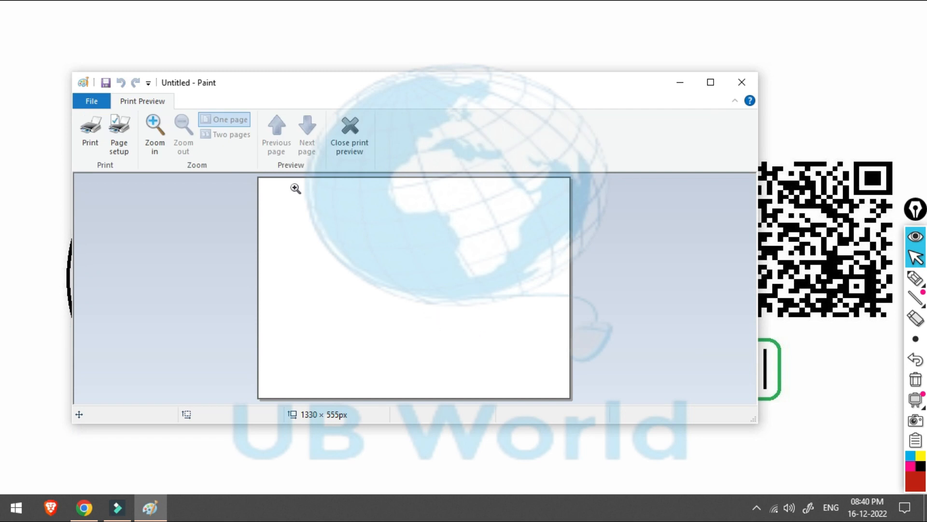
{"action": "left_click", "coordinate": [340, 129]}
Draw a black freehand scribble on the canvas and check it in print preview
{"action": "mouse_move", "coordinate": [300, 222]}
{"action": "left_mouse_down"}
{"action": "mouse_move", "coordinate": [170, 301]}
{"action": "mouse_move", "coordinate": [325, 268]}
{"action": "mouse_move", "coordinate": [329, 227]}
{"action": "left_mouse_up"}
{"action": "left_click", "coordinate": [81, 101]}
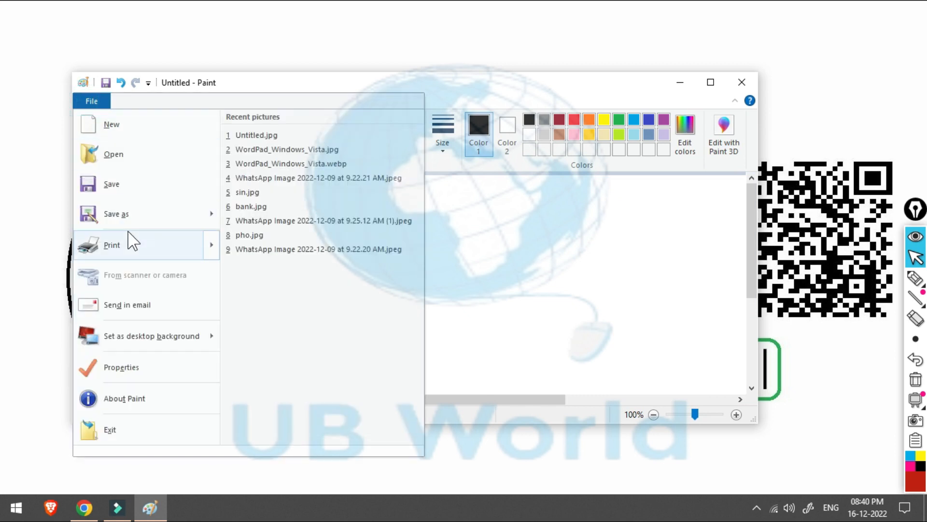
{"action": "left_click", "coordinate": [276, 221]}
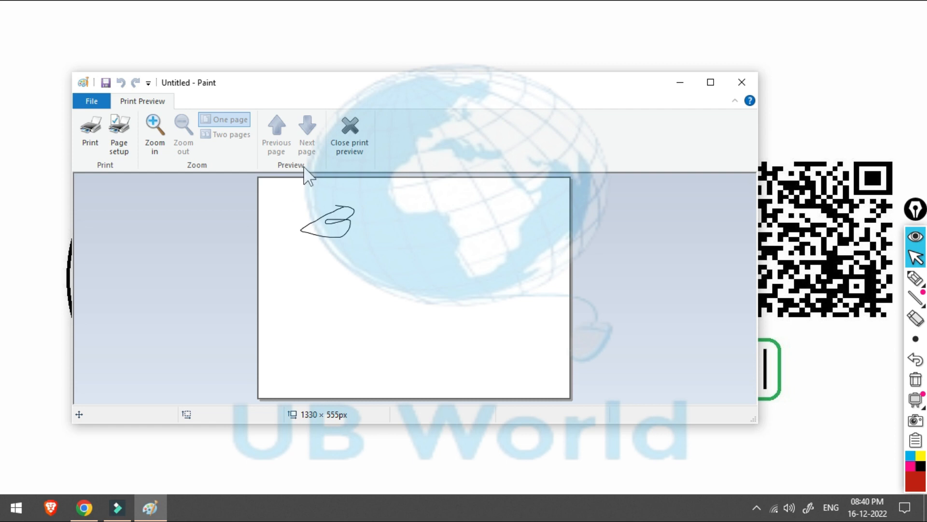
{"action": "left_click", "coordinate": [349, 128]}
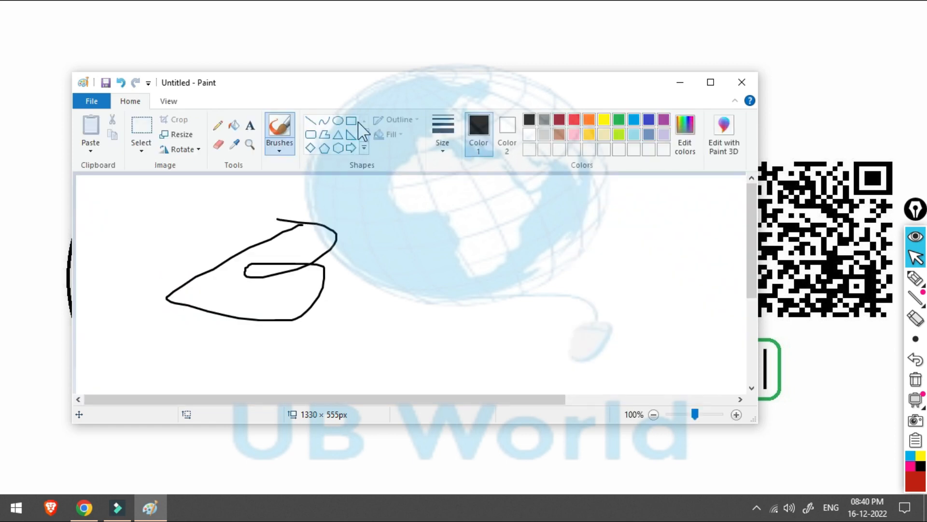
Open the print page setup and examine the paper size and paper source choices
{"action": "left_click", "coordinate": [103, 103]}
{"action": "mouse_move", "coordinate": [155, 246]}
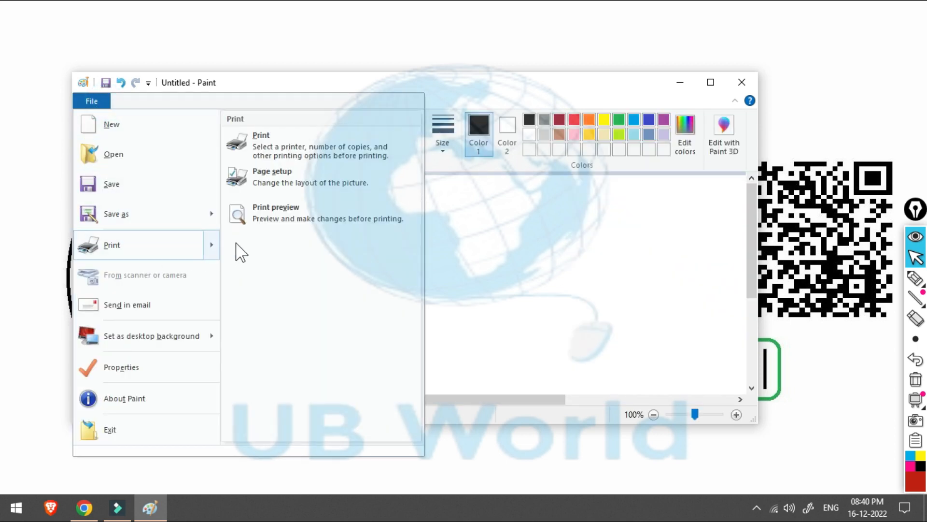
{"action": "left_click", "coordinate": [312, 186]}
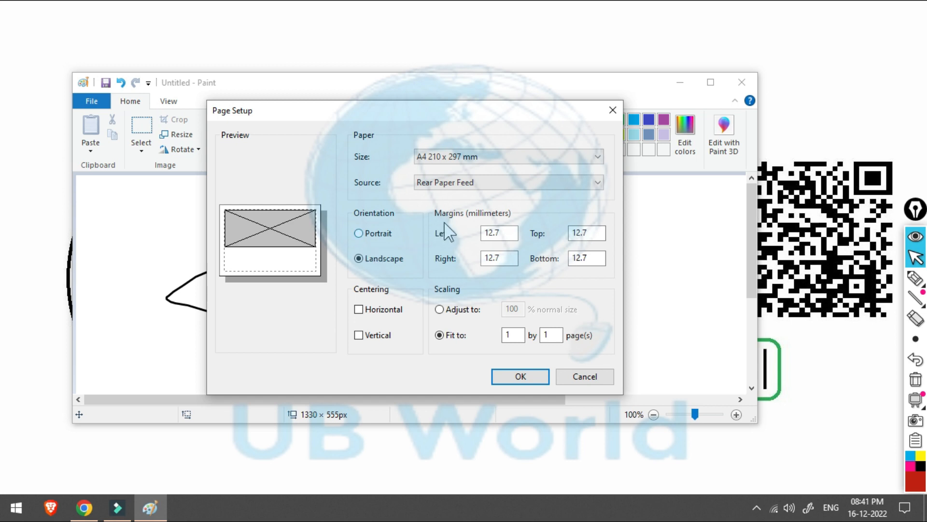
{"action": "left_click", "coordinate": [467, 154]}
{"action": "left_click", "coordinate": [468, 154]}
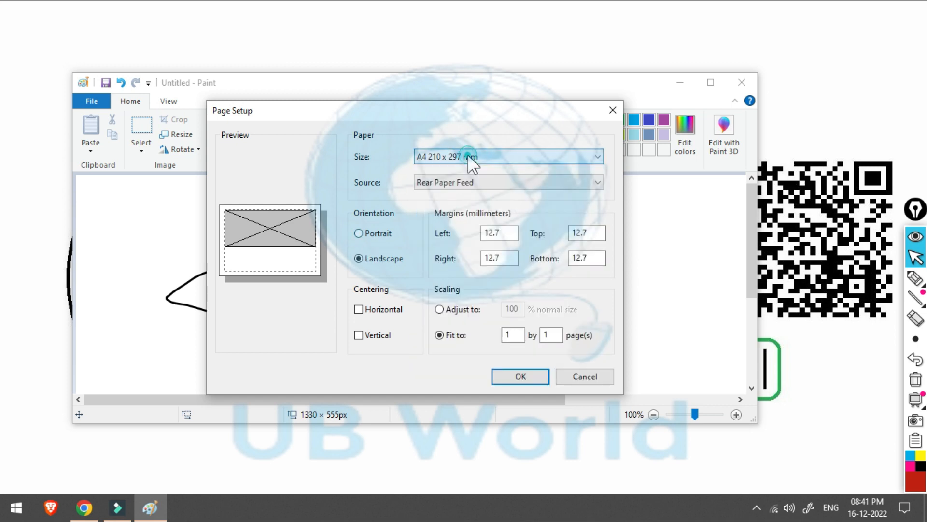
{"action": "left_click", "coordinate": [474, 177]}
{"action": "left_click", "coordinate": [474, 177]}
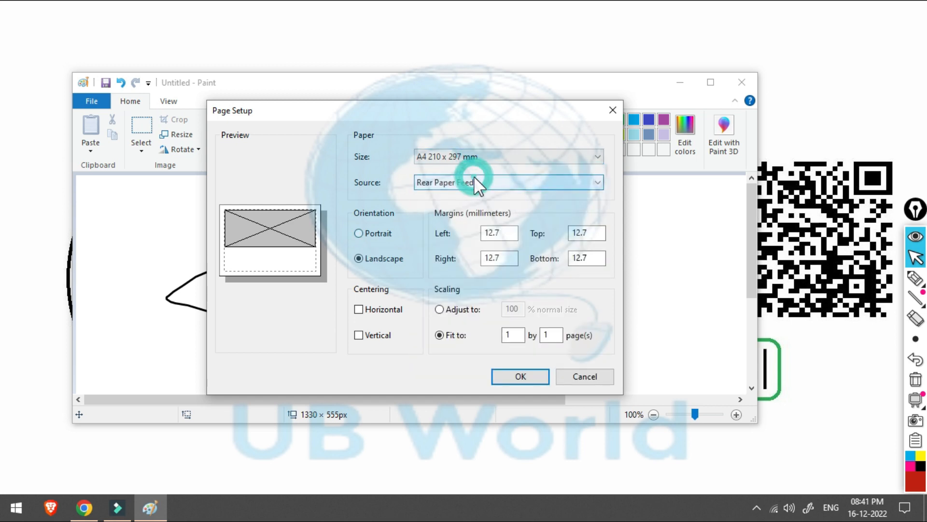
{"action": "left_click", "coordinate": [474, 179]}
{"action": "left_click", "coordinate": [474, 179]}
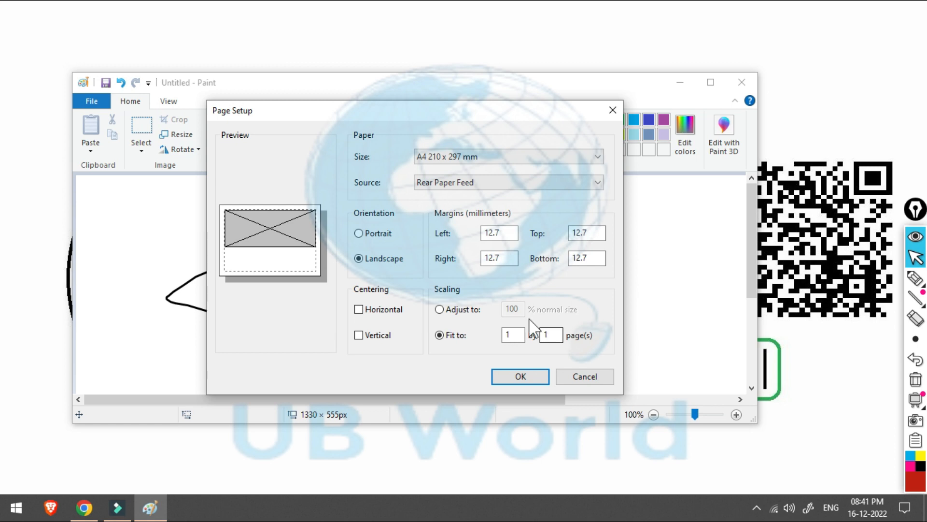
Switch the print scaling to Adjust to, trying 50% of normal size and ending at 100%
{"action": "left_click", "coordinate": [440, 310]}
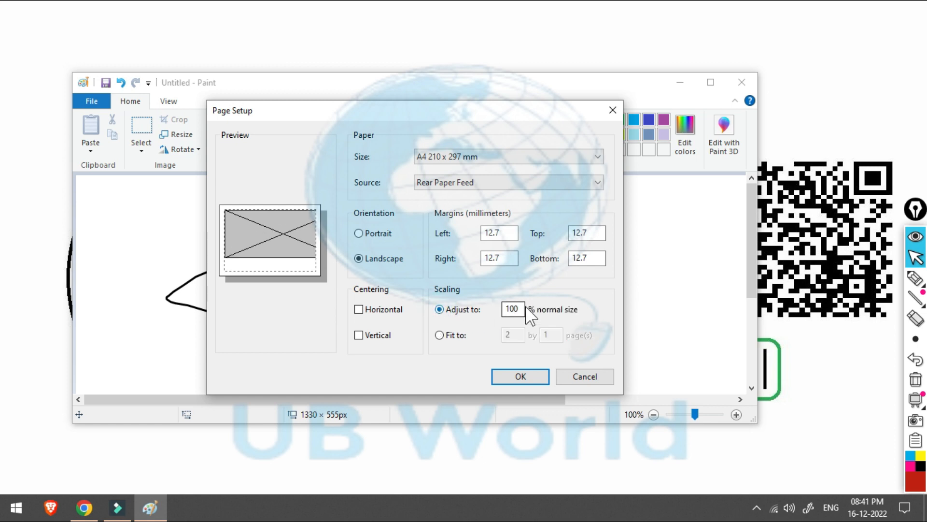
{"action": "left_click_drag", "start_coordinate": [522, 307], "coordinate": [506, 311]}
{"action": "type", "text": "50"}
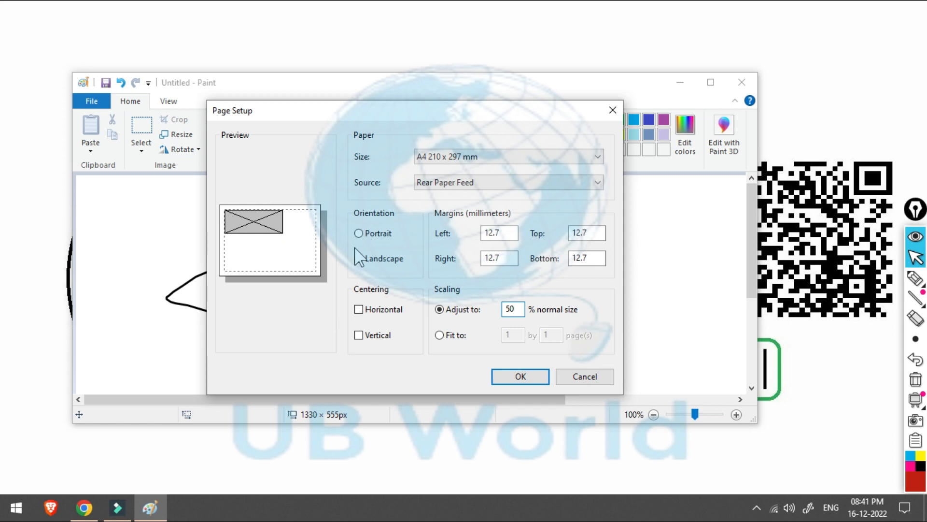
{"action": "double_click", "coordinate": [511, 310]}
{"action": "type", "text": "10"}
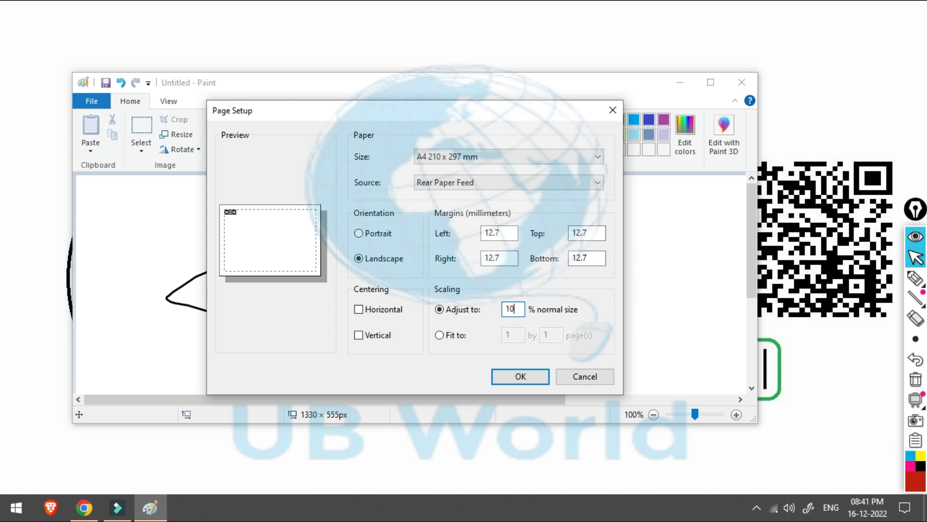
{"action": "type", "text": "0"}
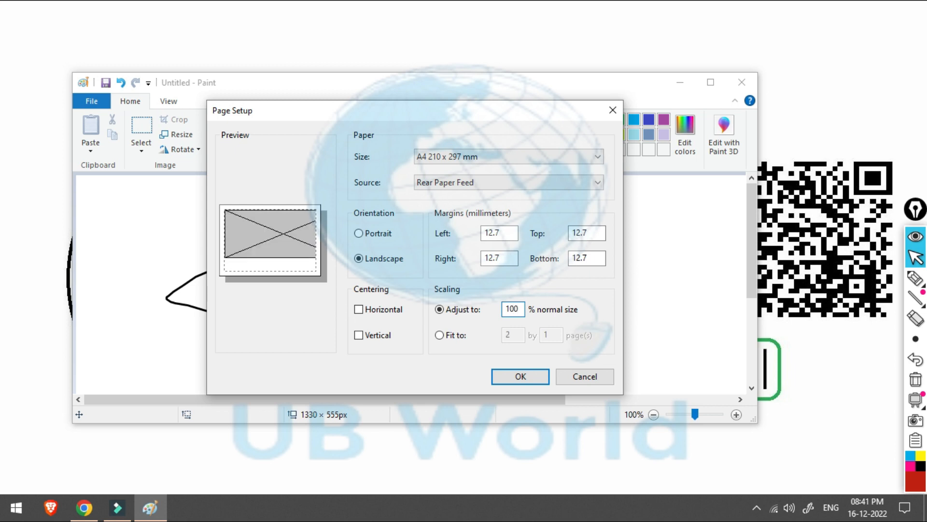
Try the Fit to print scaling with a width of 4 pages and discard the page setup changes
{"action": "left_click", "coordinate": [441, 335]}
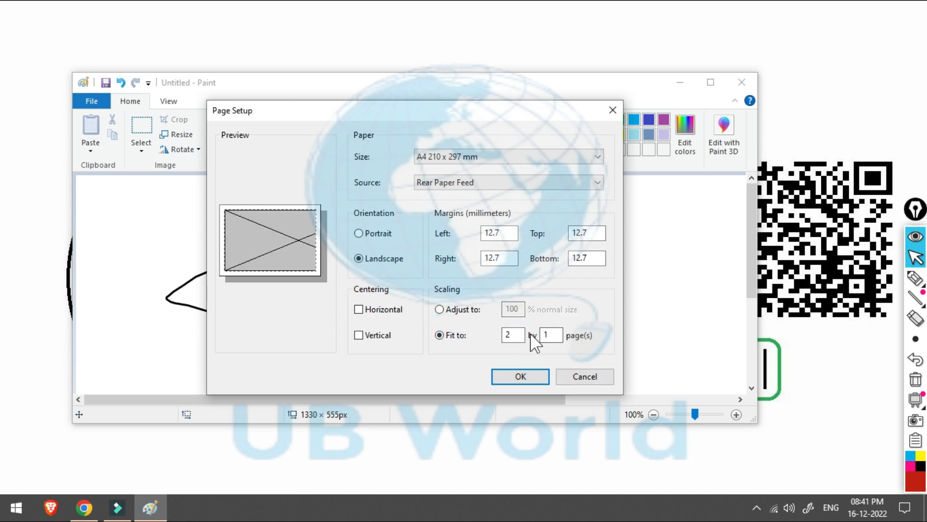
{"action": "left_click", "coordinate": [515, 336]}
{"action": "left_click", "coordinate": [515, 337]}
{"action": "left_click", "coordinate": [558, 335]}
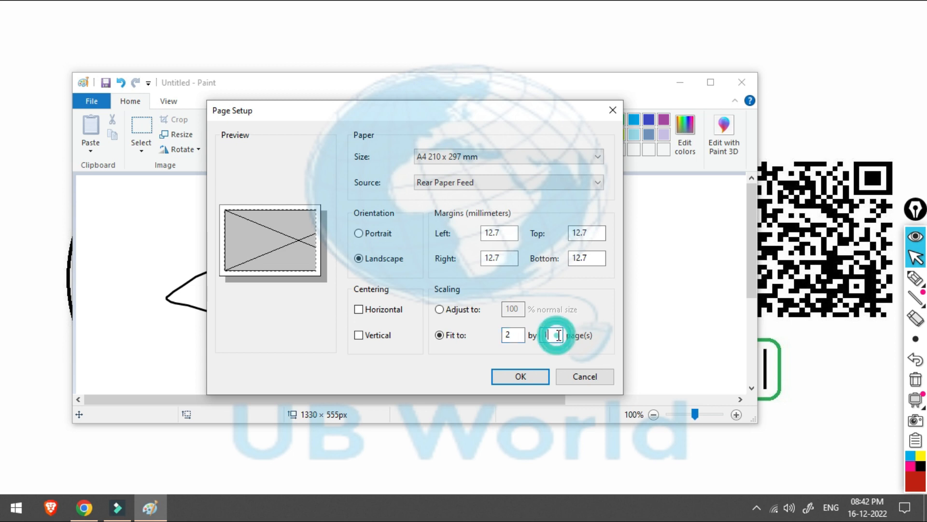
{"action": "double_click", "coordinate": [515, 335]}
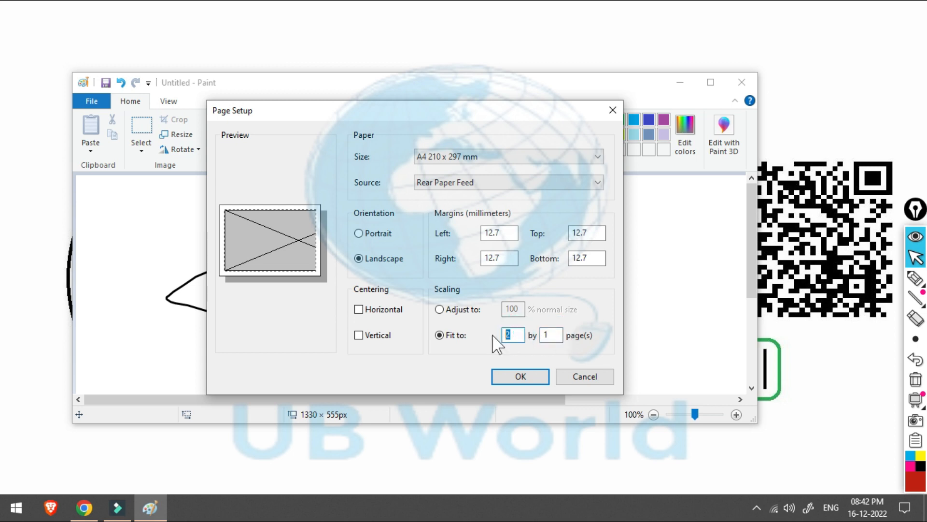
{"action": "type", "text": "4"}
{"action": "left_click", "coordinate": [582, 377]}
Examine the print options for printer, page range and number of copies, and close them without printing
{"action": "left_click", "coordinate": [92, 101]}
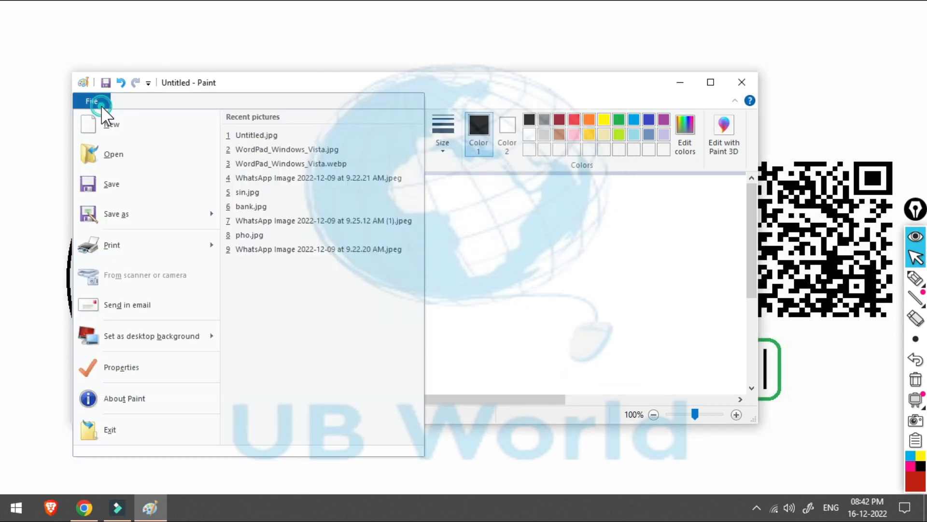
{"action": "mouse_move", "coordinate": [175, 251]}
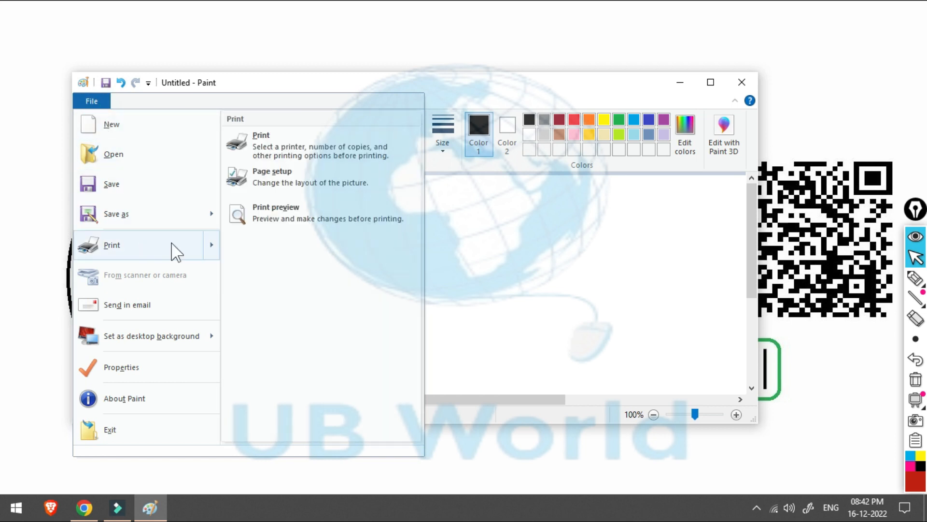
{"action": "left_click", "coordinate": [264, 154]}
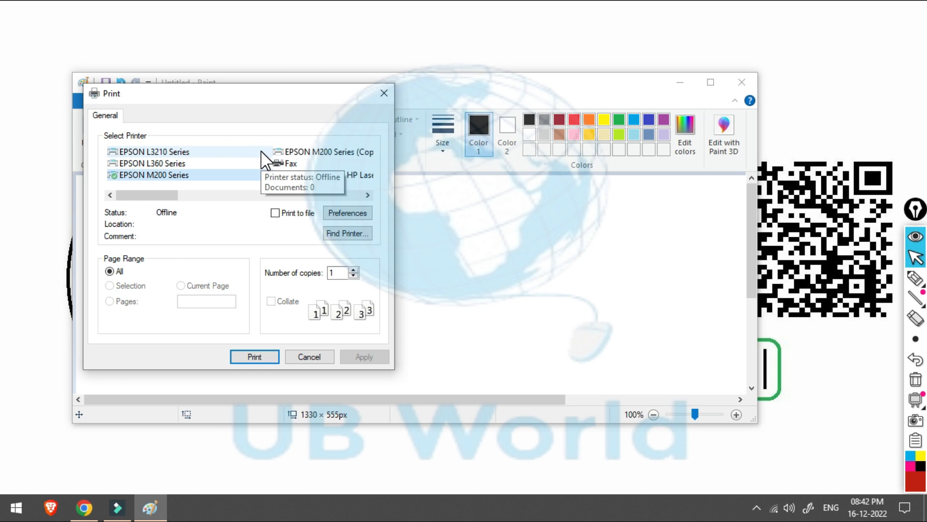
{"action": "left_click", "coordinate": [384, 93]}
Try to send the picture in an email and cancel the mail profile selection
{"action": "left_click", "coordinate": [92, 101]}
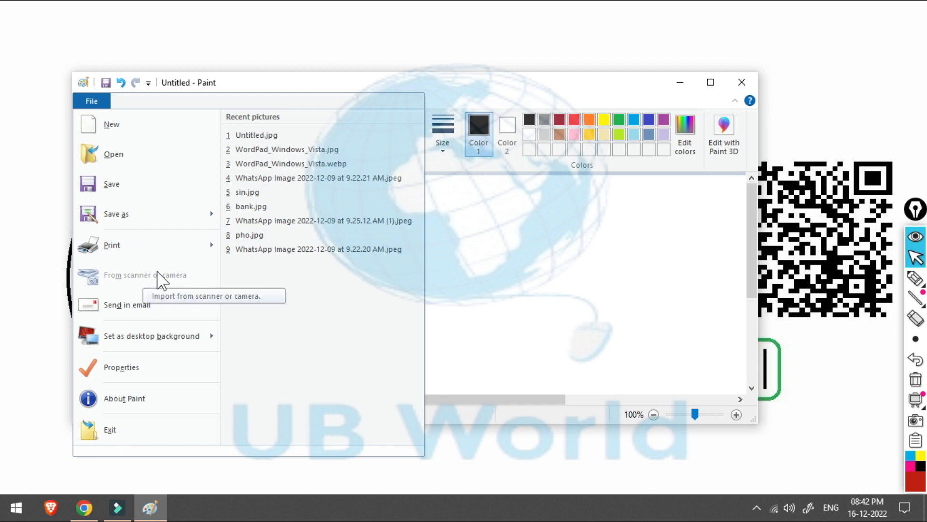
{"action": "left_click", "coordinate": [136, 304]}
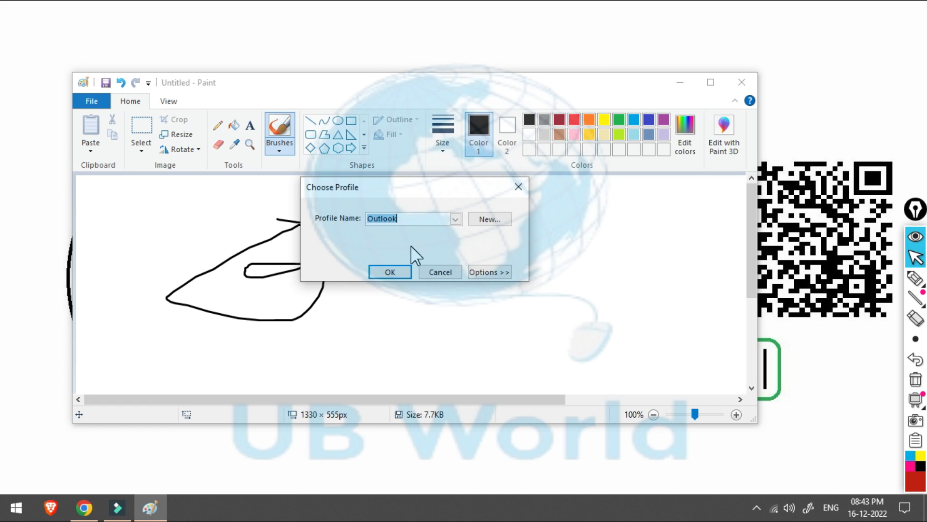
{"action": "left_click", "coordinate": [434, 272]}
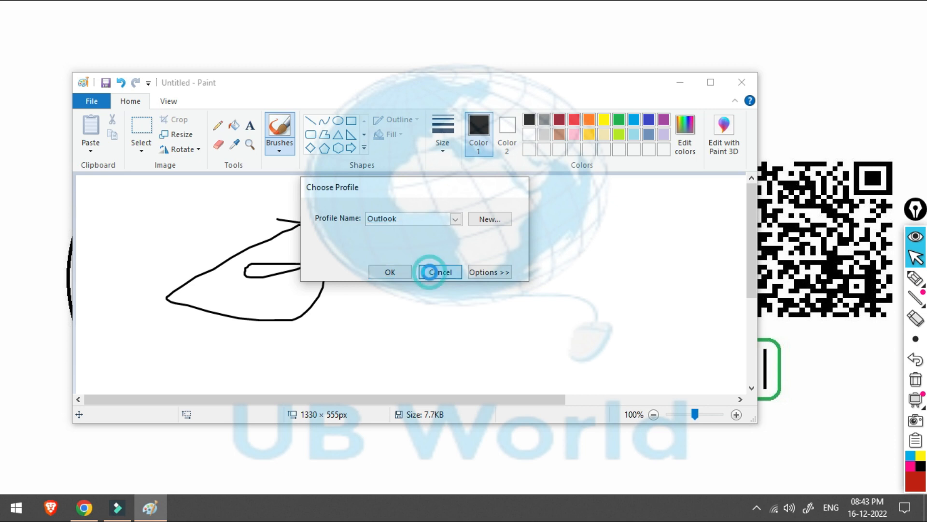
Review the Fill, Tile and Center options for setting the picture as desktop background
{"action": "left_click", "coordinate": [99, 99]}
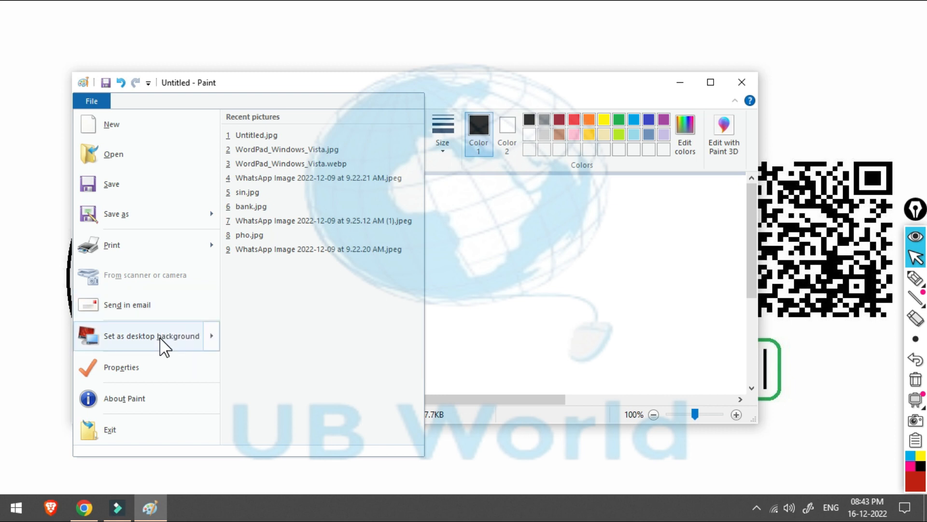
{"action": "mouse_move", "coordinate": [160, 338]}
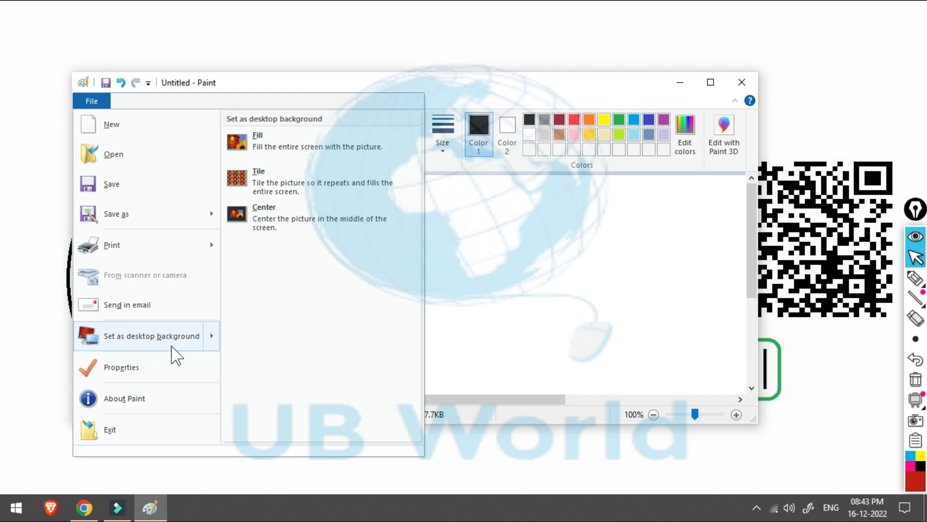
{"action": "left_click", "coordinate": [207, 346]}
{"action": "left_click", "coordinate": [555, 316]}
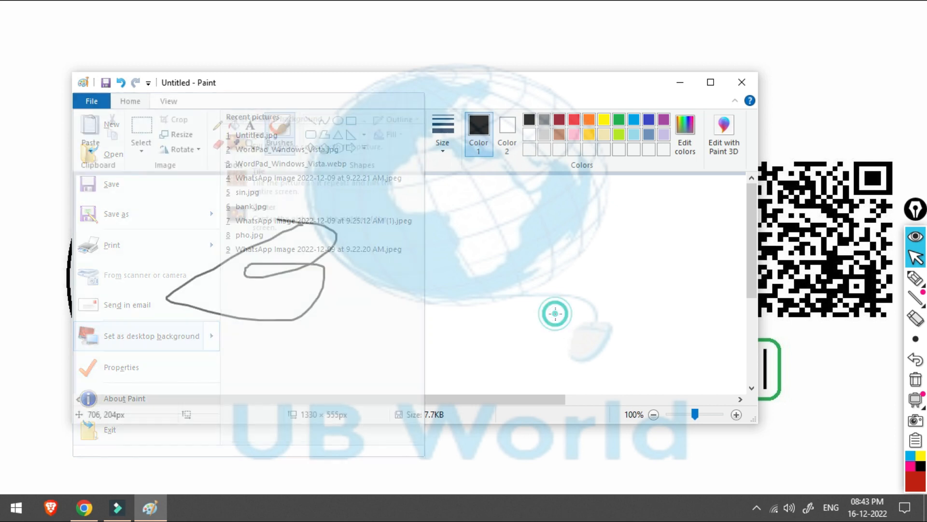
Open the picture sticker.jpg, discarding the unsaved changes to the untitled scribble
{"action": "left_click", "coordinate": [95, 100]}
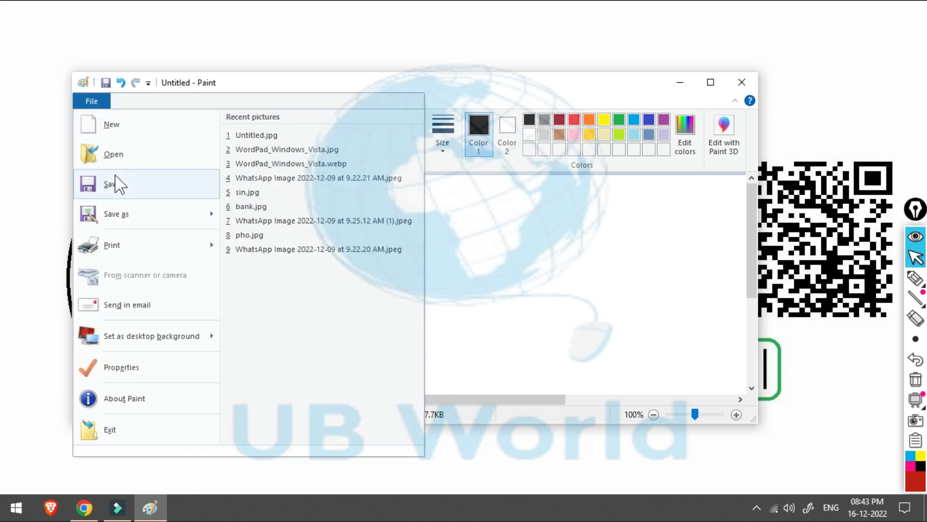
{"action": "left_click", "coordinate": [141, 157]}
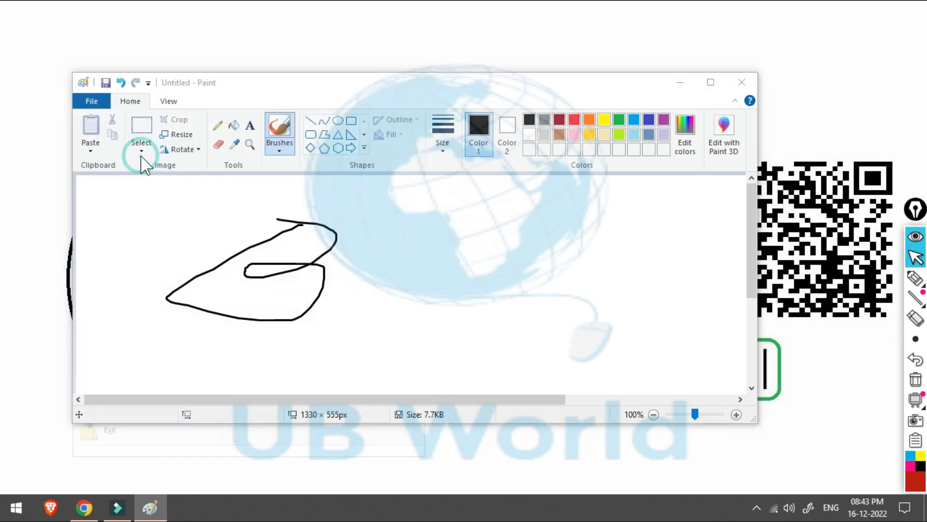
{"action": "left_click", "coordinate": [428, 252]}
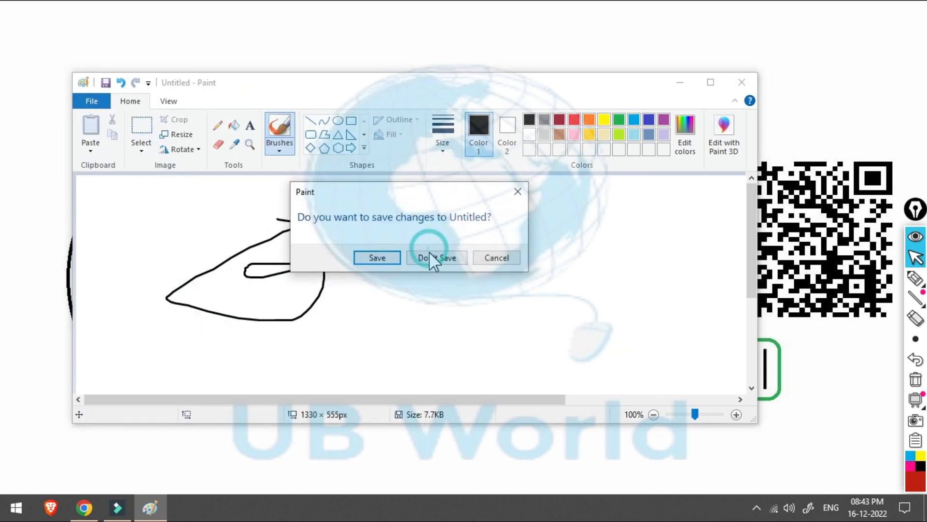
Set sticker.jpg as the desktop background using the Fill placement
{"action": "left_click", "coordinate": [87, 102]}
{"action": "mouse_move", "coordinate": [220, 345]}
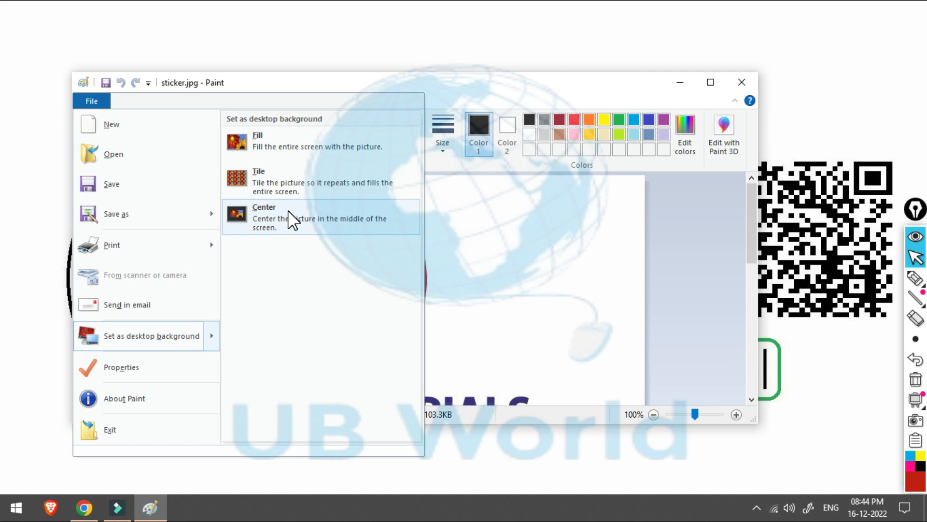
{"action": "left_click", "coordinate": [307, 145]}
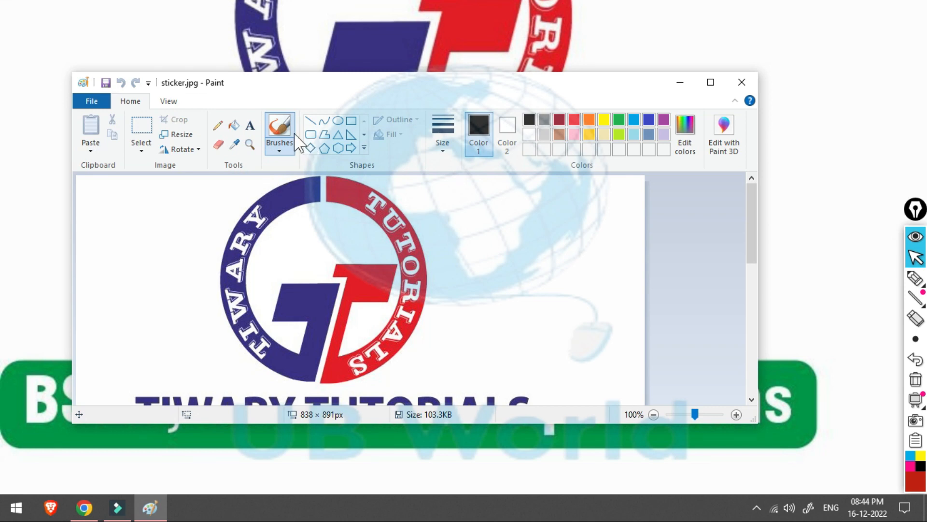
Set the picture as a tiled desktop background and extend the Paint window's upper edge slightly
{"action": "left_click", "coordinate": [95, 97]}
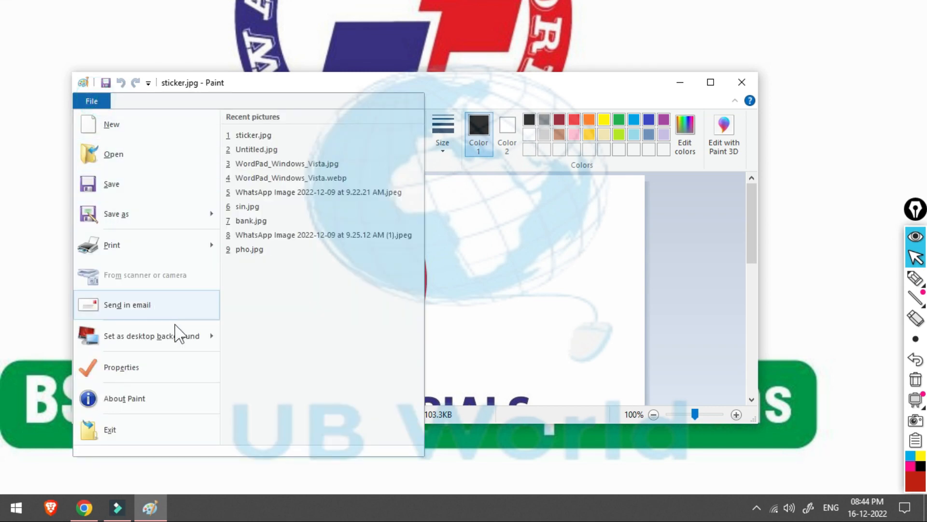
{"action": "left_click", "coordinate": [272, 186]}
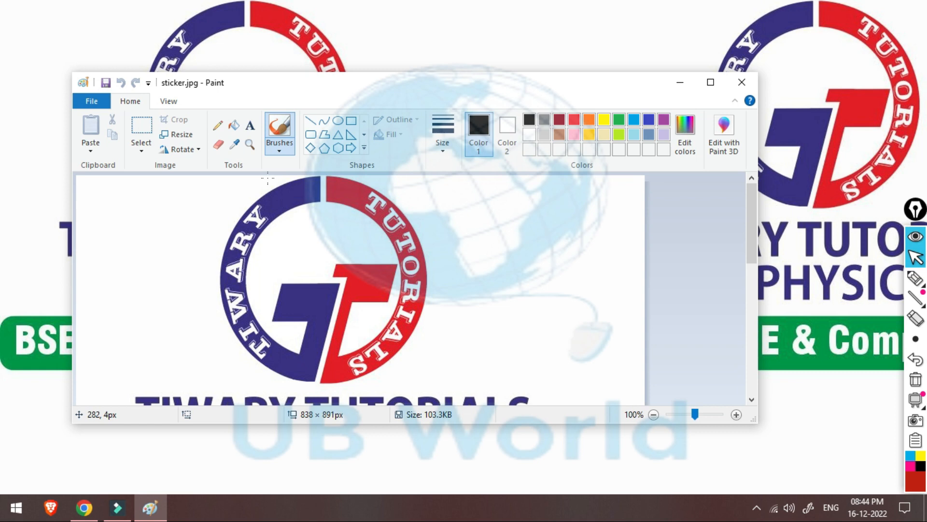
{"action": "mouse_move", "coordinate": [604, 73]}
{"action": "left_mouse_down"}
{"action": "mouse_move", "coordinate": [551, 188]}
{"action": "mouse_move", "coordinate": [549, 293]}
{"action": "mouse_move", "coordinate": [556, 57]}
{"action": "left_mouse_up"}
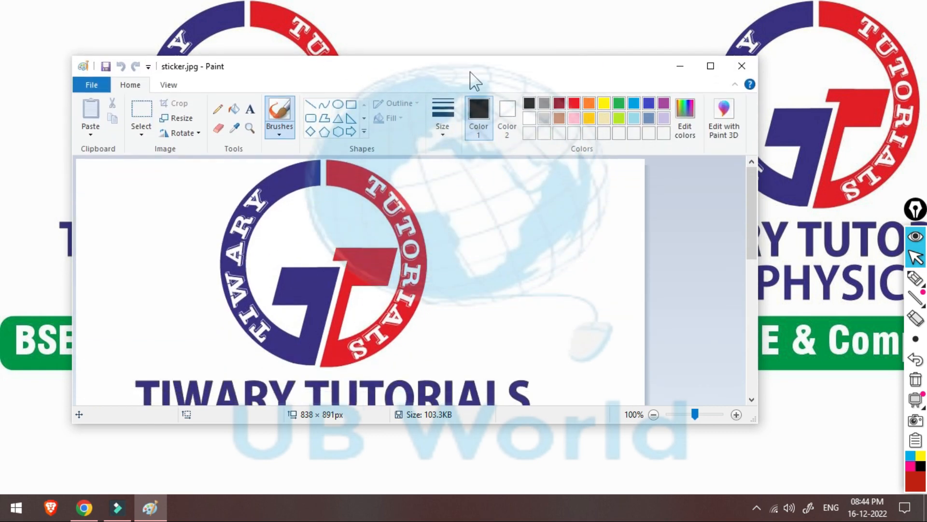
Set the picture as a centered desktop background and move the Paint window to reveal the result
{"action": "left_click", "coordinate": [81, 87]}
{"action": "mouse_move", "coordinate": [174, 321]}
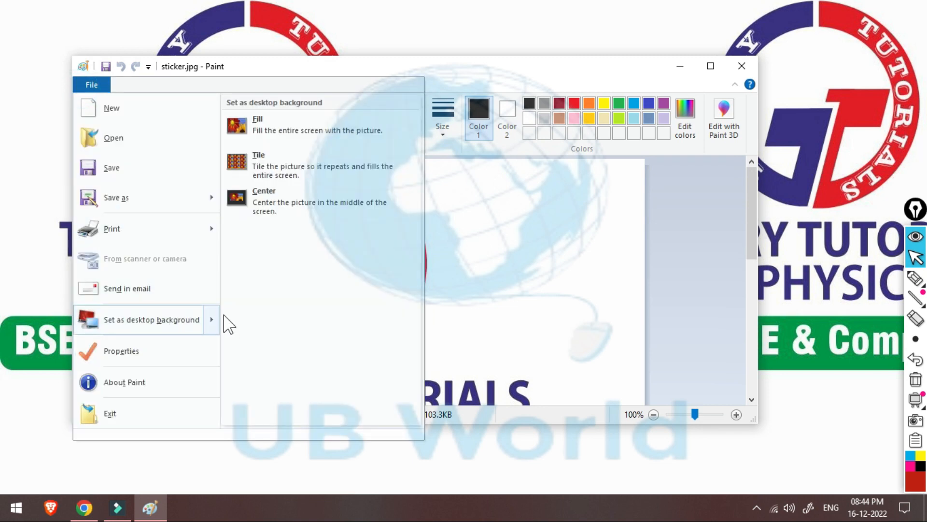
{"action": "left_click", "coordinate": [273, 203]}
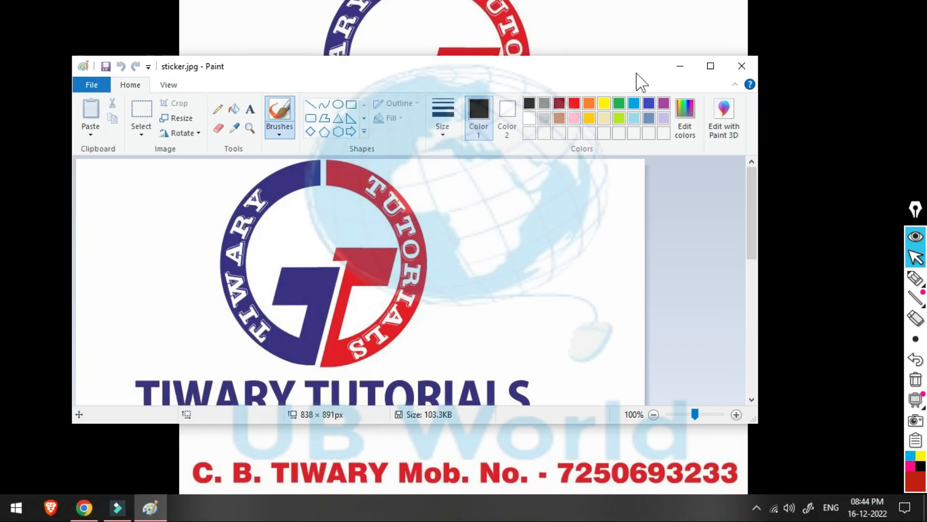
{"action": "mouse_move", "coordinate": [628, 70]}
{"action": "left_mouse_down"}
{"action": "mouse_move", "coordinate": [293, 460]}
{"action": "mouse_move", "coordinate": [662, 44]}
{"action": "mouse_move", "coordinate": [657, 104]}
{"action": "left_mouse_up"}
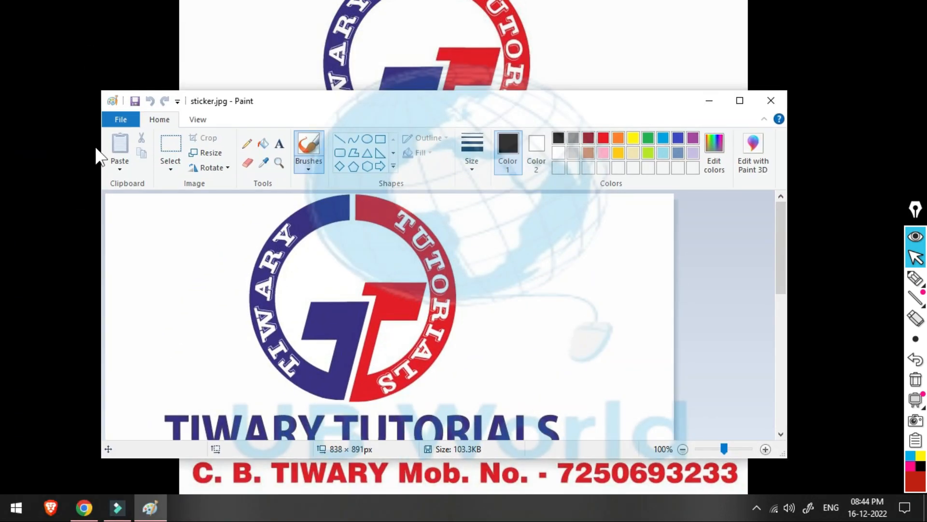
Open the image properties and switch the units, trying centimeters and ending at inches
{"action": "left_click", "coordinate": [118, 121]}
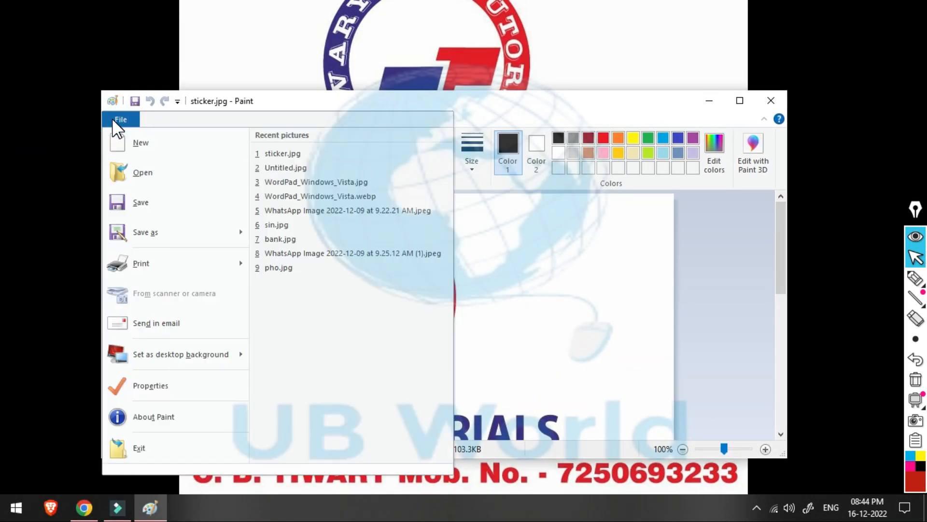
{"action": "left_click", "coordinate": [144, 384]}
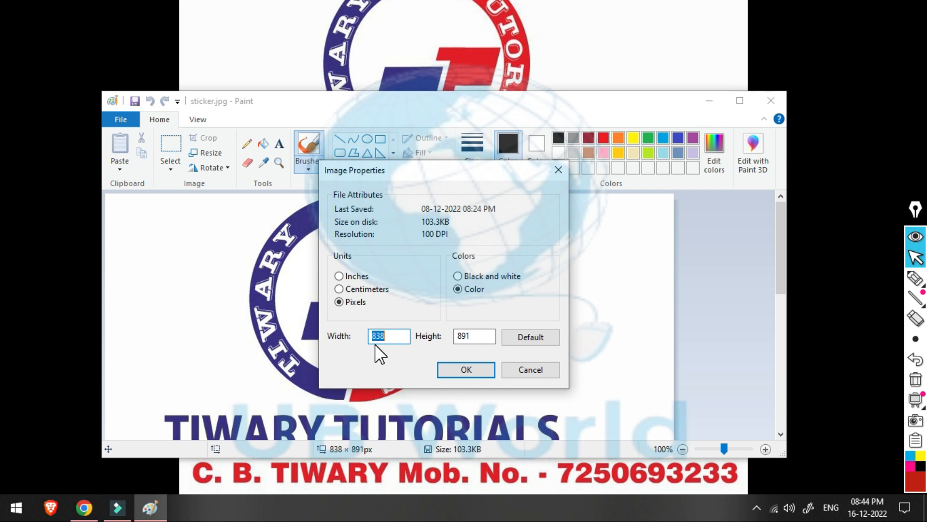
{"action": "left_click", "coordinate": [339, 289]}
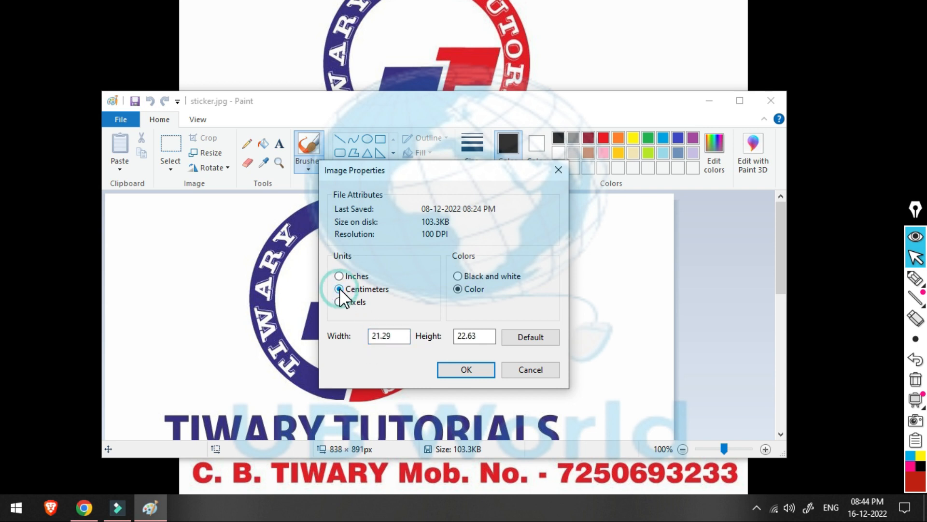
{"action": "left_click", "coordinate": [339, 276]}
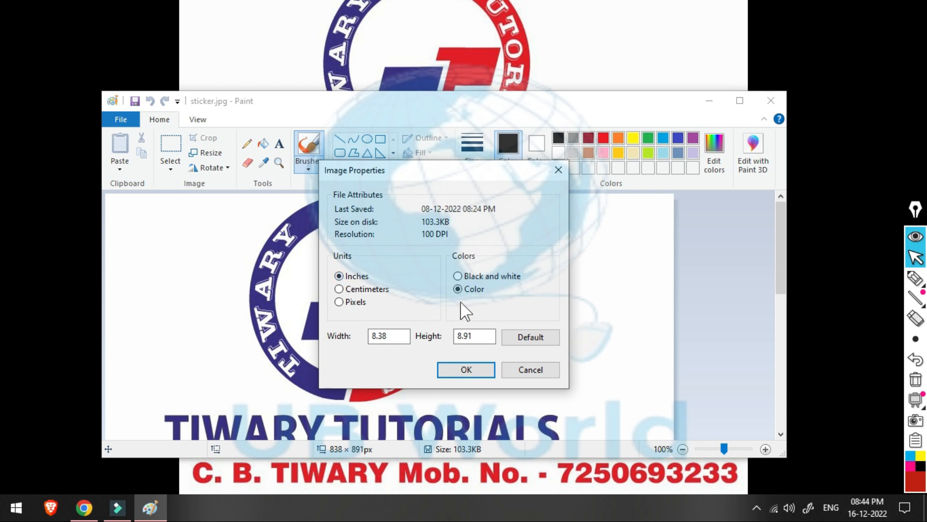
Convert the picture to black and white, accepting the loss of color information
{"action": "left_click", "coordinate": [457, 276]}
{"action": "left_click", "coordinate": [457, 373]}
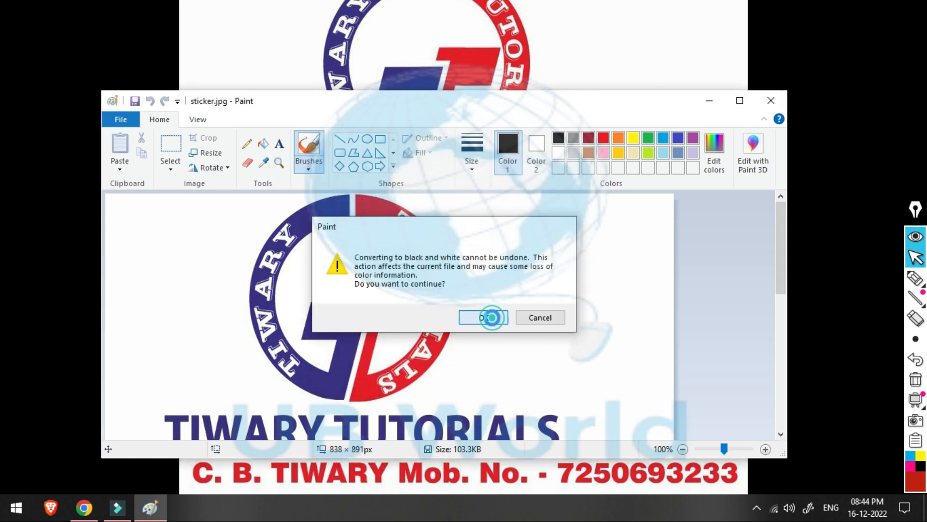
{"action": "left_click", "coordinate": [484, 318]}
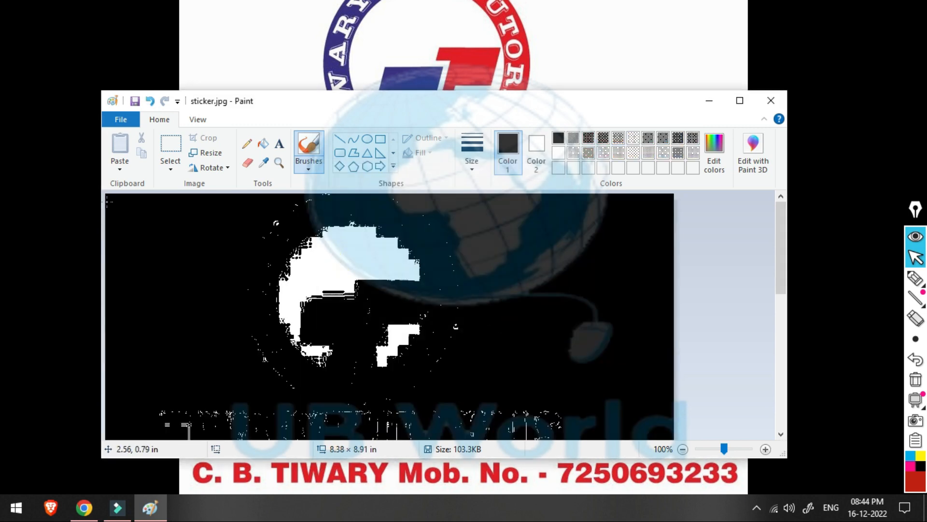
Set the image properties back to Color with the default size, and undo back to the original colored picture
{"action": "left_click", "coordinate": [108, 125]}
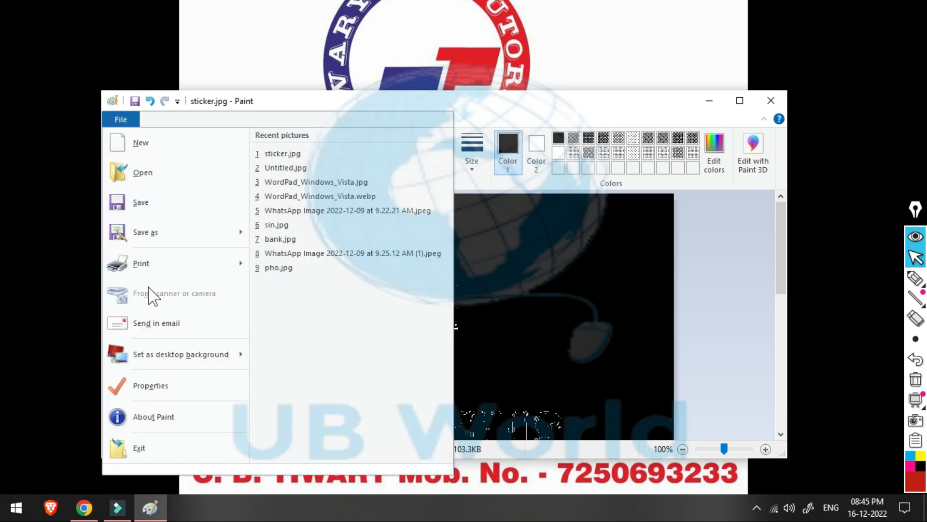
{"action": "mouse_move", "coordinate": [202, 358]}
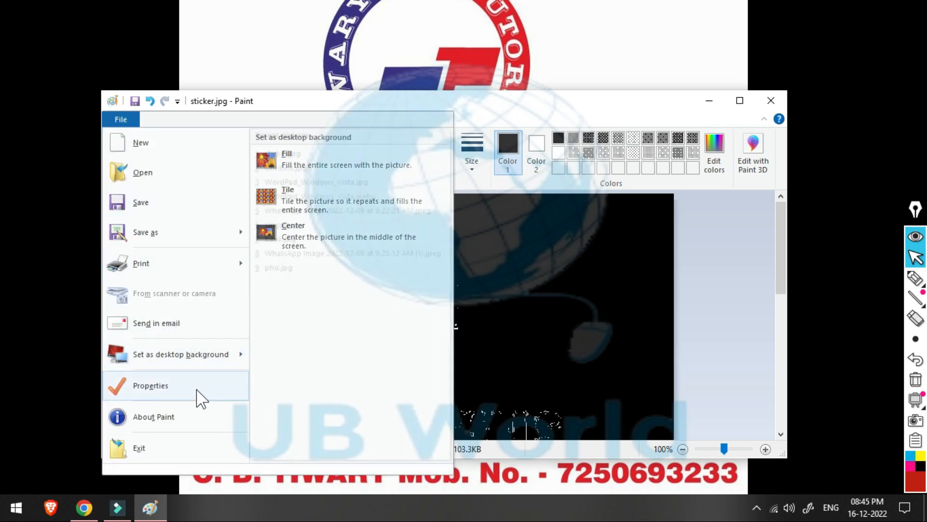
{"action": "left_click", "coordinate": [196, 387]}
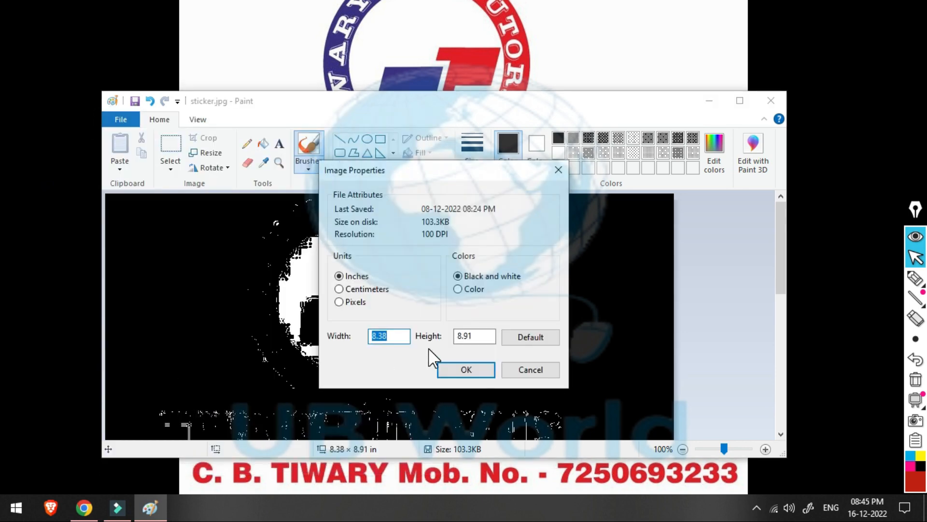
{"action": "left_click", "coordinate": [457, 290]}
{"action": "left_click", "coordinate": [532, 338]}
{"action": "left_click", "coordinate": [483, 371]}
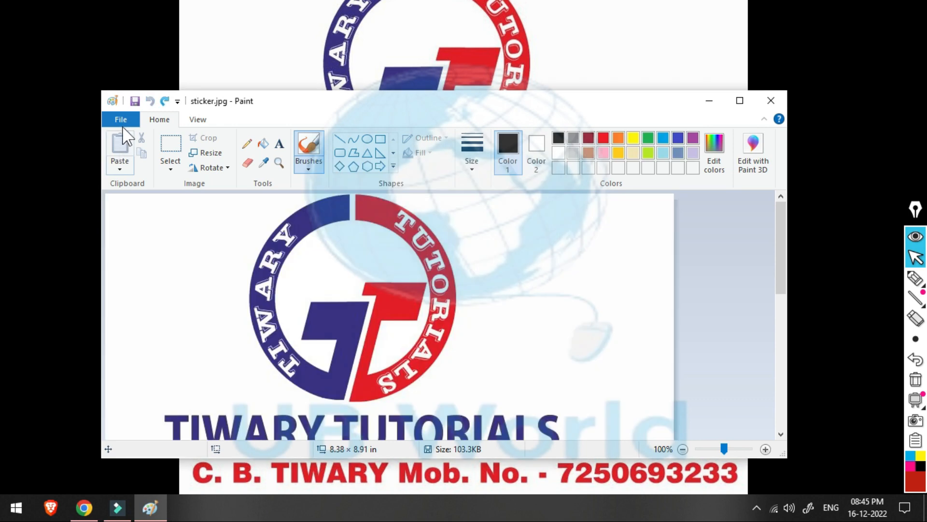
View the About Paint information on the Windows version and license, and close it
{"action": "left_click", "coordinate": [123, 124]}
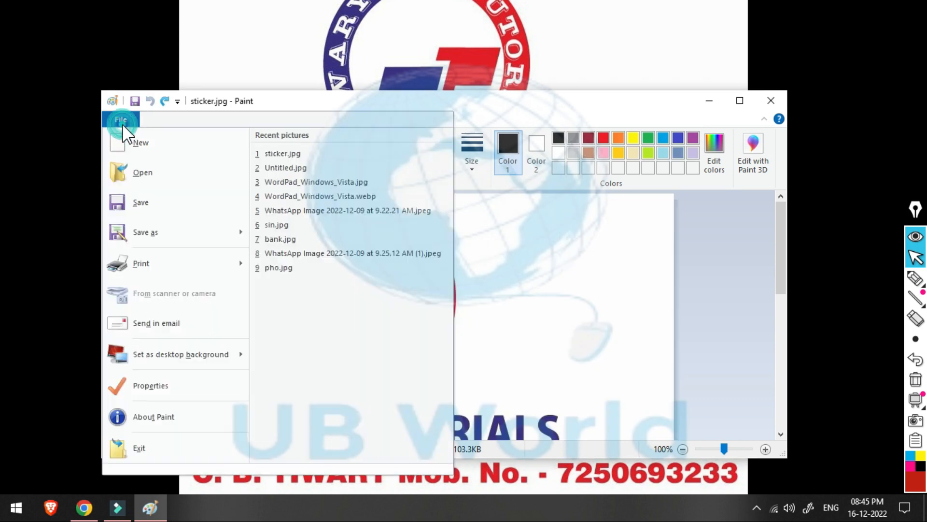
{"action": "left_click", "coordinate": [182, 420]}
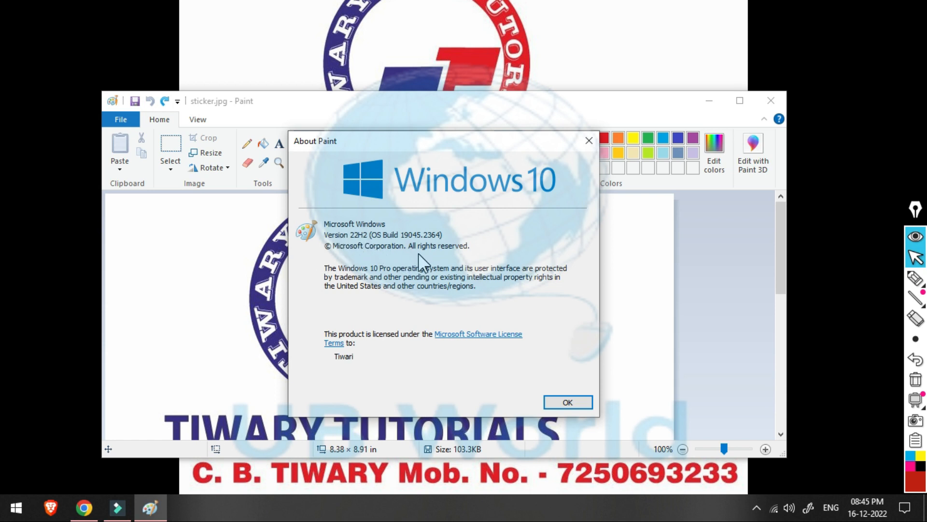
{"action": "left_click", "coordinate": [559, 403]}
Exit Paint without saving the changes to sticker.jpg
{"action": "left_click", "coordinate": [104, 120]}
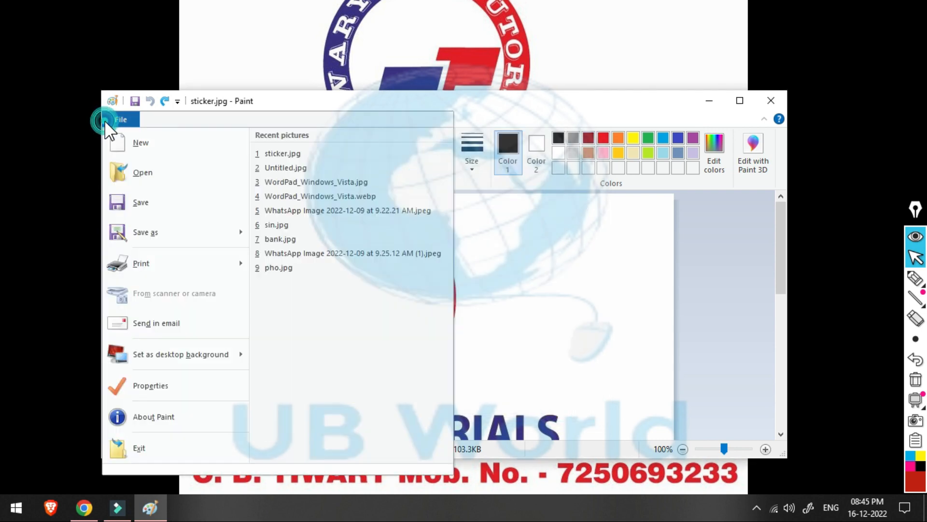
{"action": "left_click", "coordinate": [166, 452]}
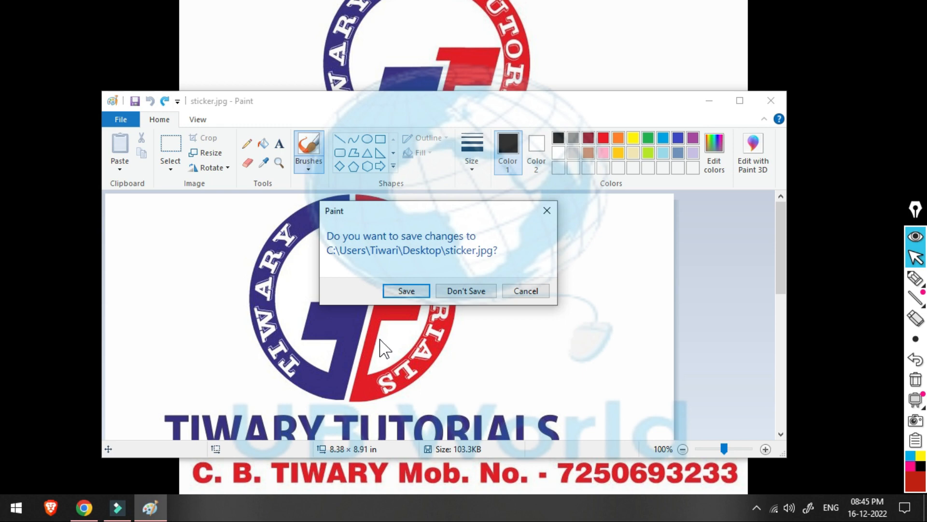
{"action": "left_click", "coordinate": [468, 291]}
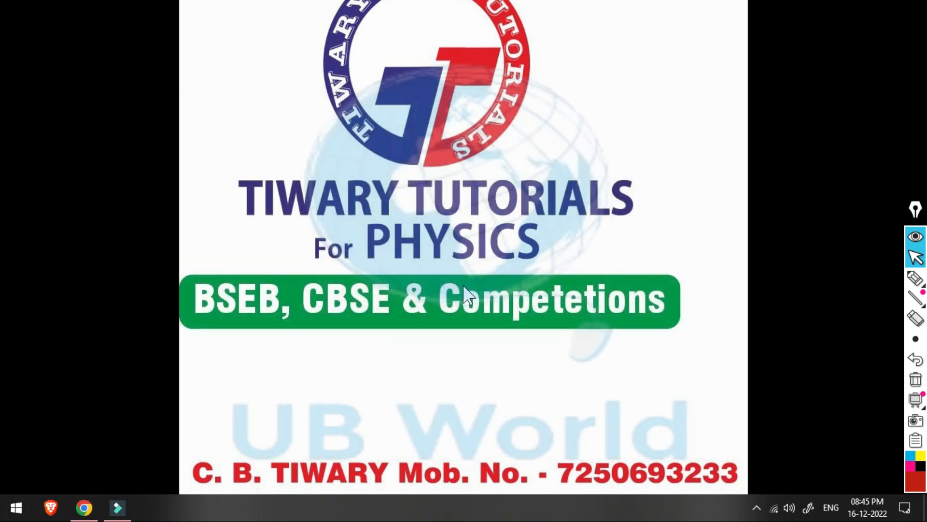
Open the Windows Run dialog to launch a program by its command
{"action": "key", "text": "super+r"}
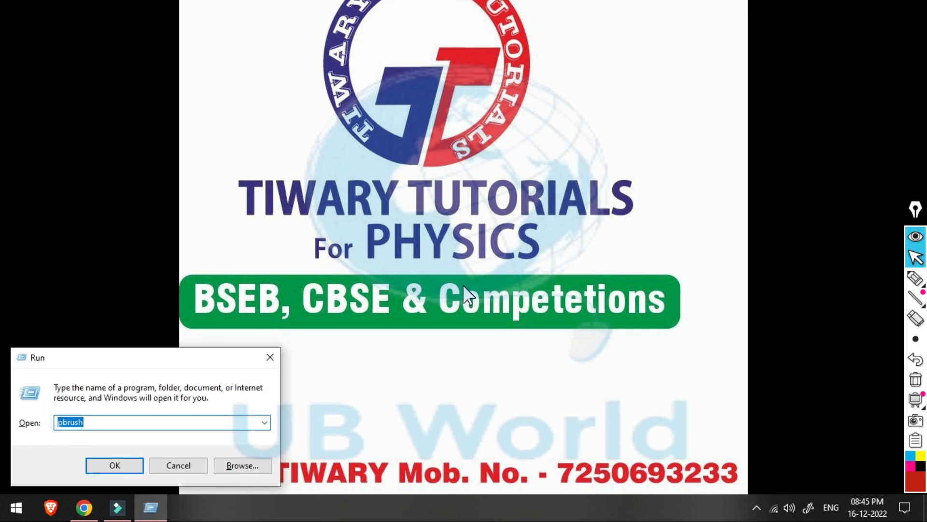